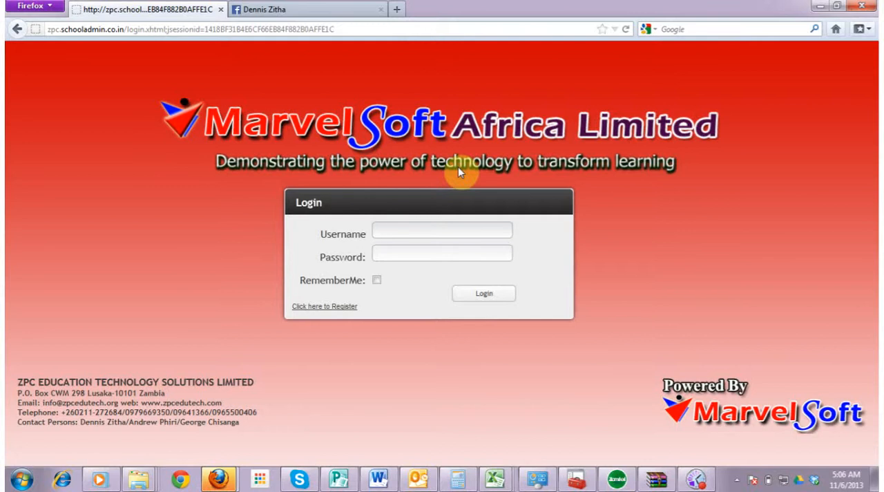
Log in to the school administration site as admin with the account password
type("admin")
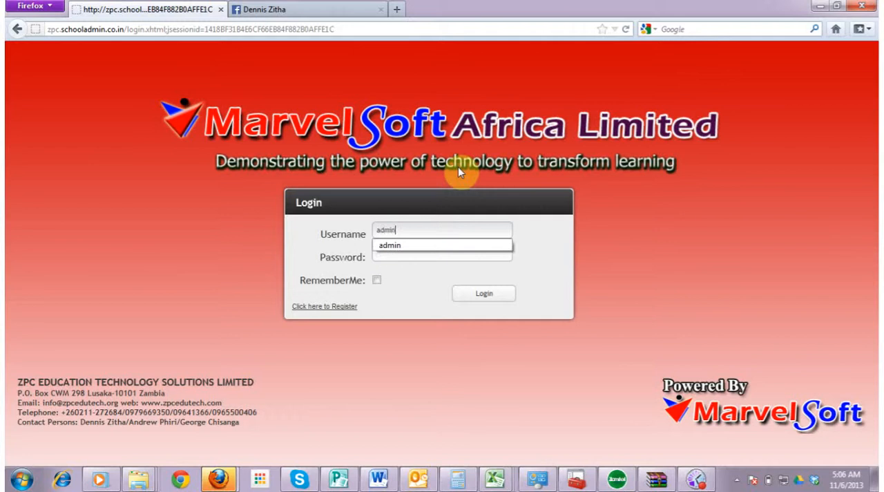
left_click(433, 254)
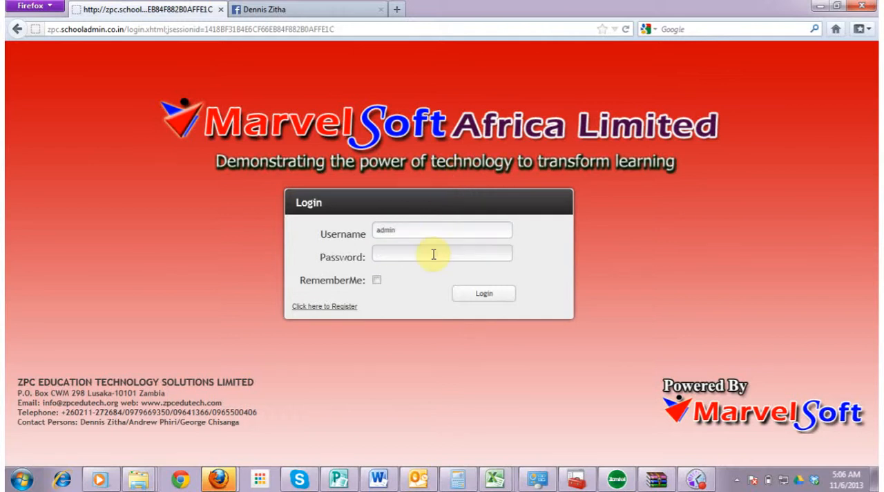
type("••••••••••")
left_click(484, 296)
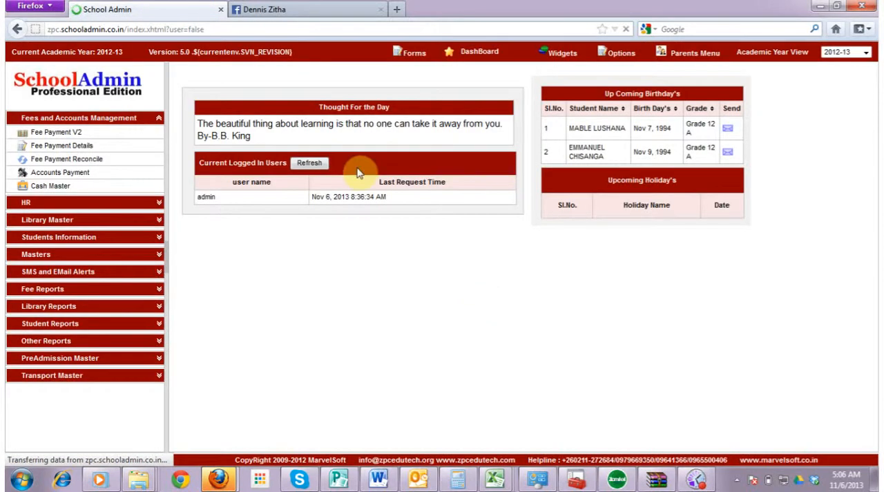
Open the Students page under Students Information and start adding a new student record
left_click(159, 120)
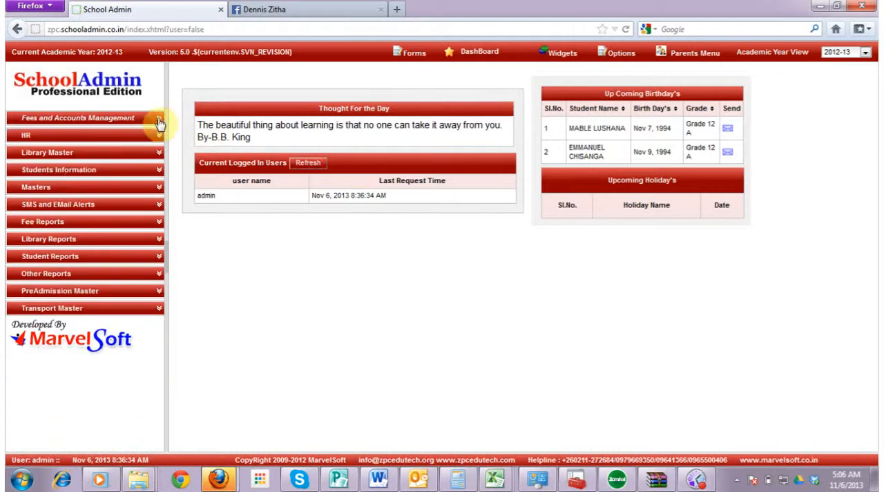
left_click(62, 173)
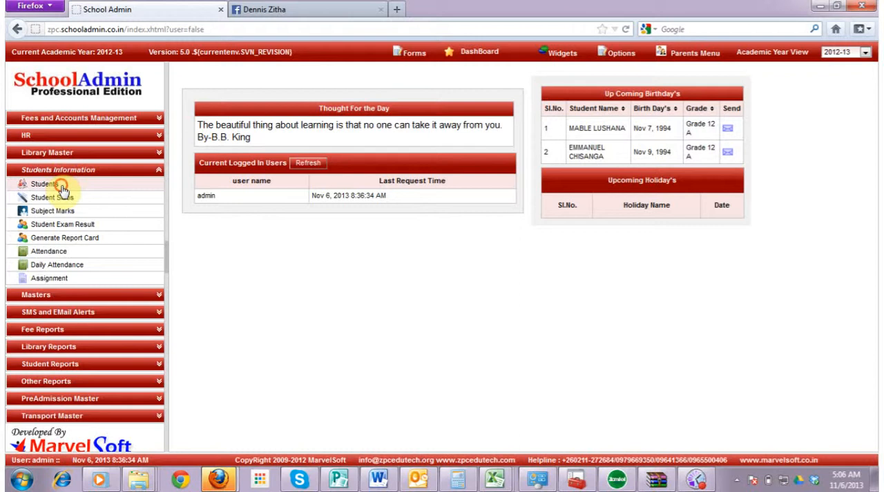
left_click(62, 189)
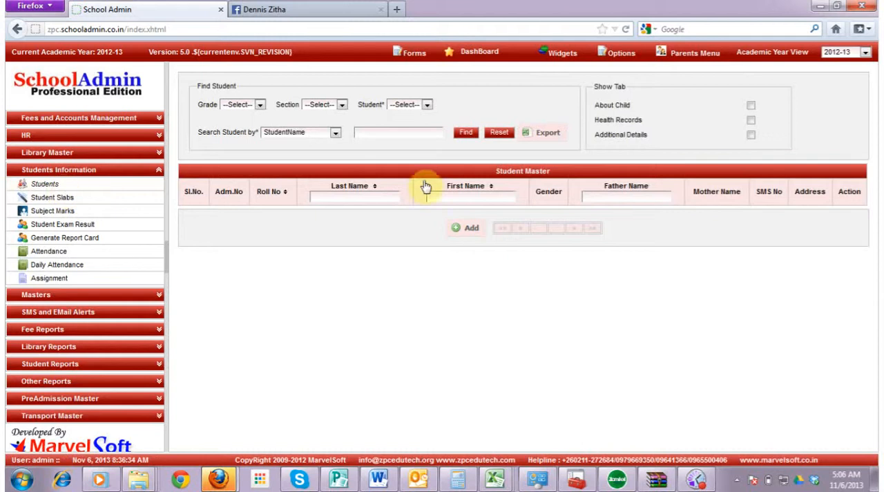
left_click(469, 228)
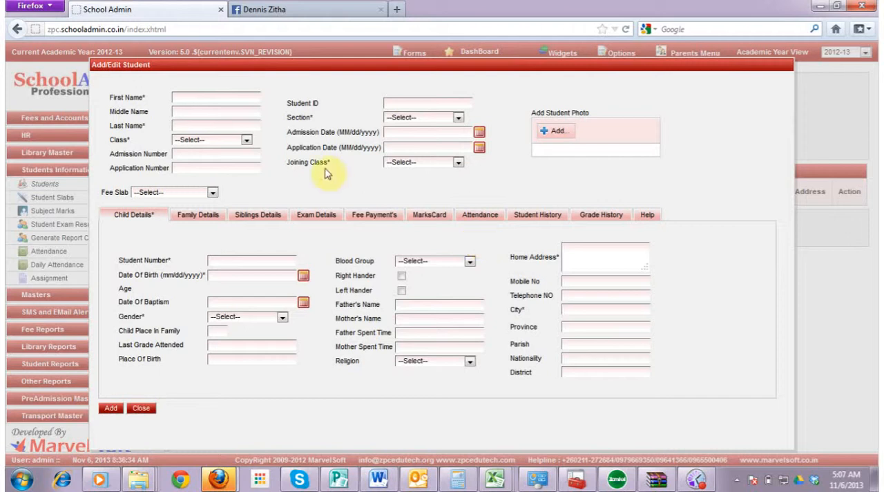
Enter the new student's first, middle and last names
left_click(228, 98)
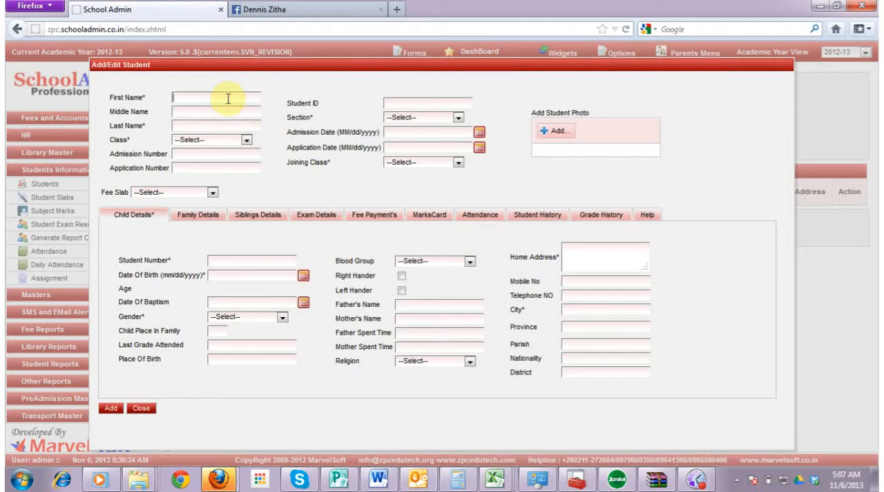
left_click(213, 114)
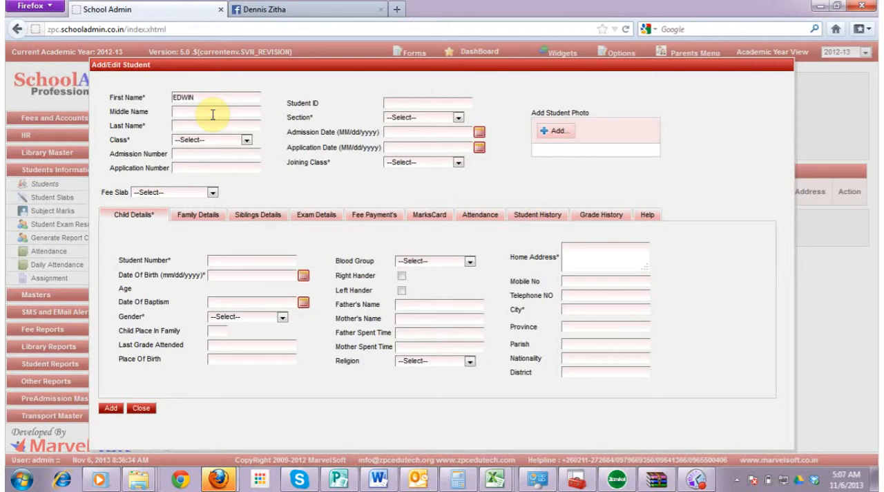
left_click(206, 124)
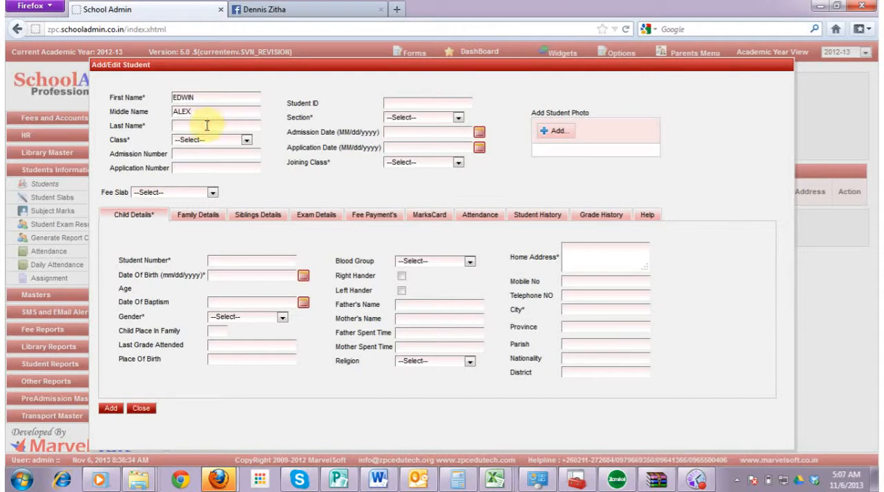
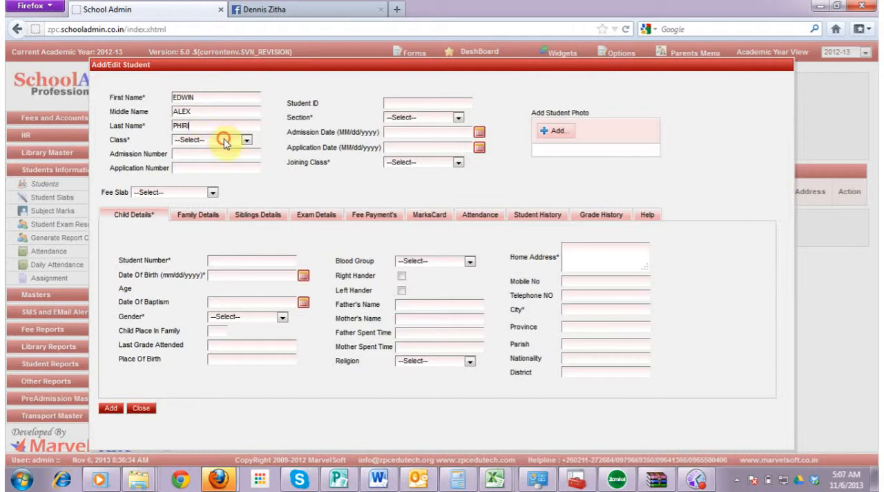
Set the student's class to Grade 12 and fill in the admission and application numbers
left_click(225, 141)
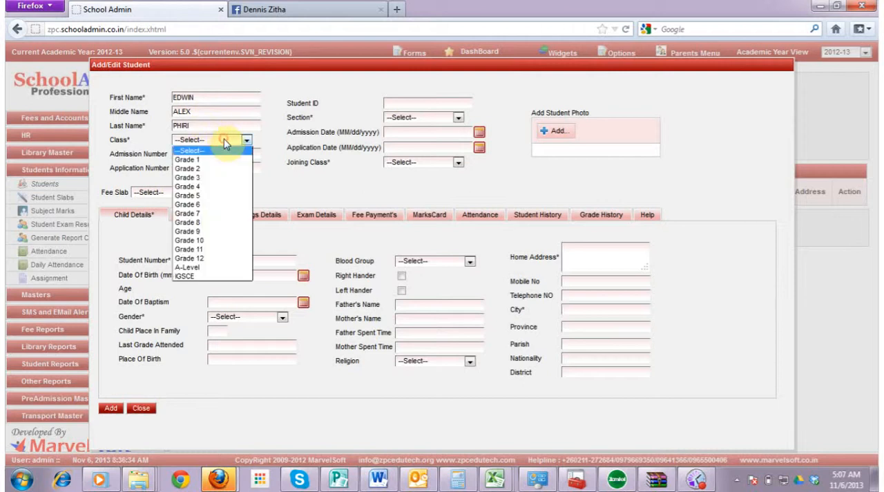
left_click(212, 258)
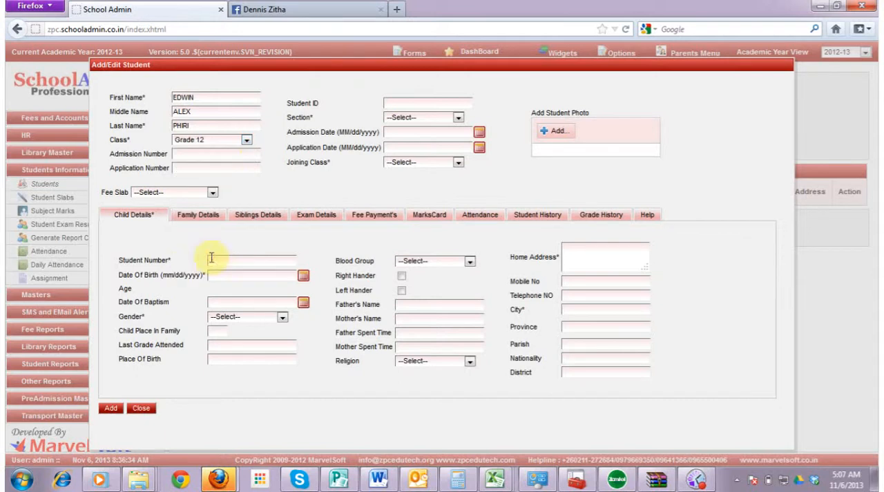
left_click(224, 154)
type("201")
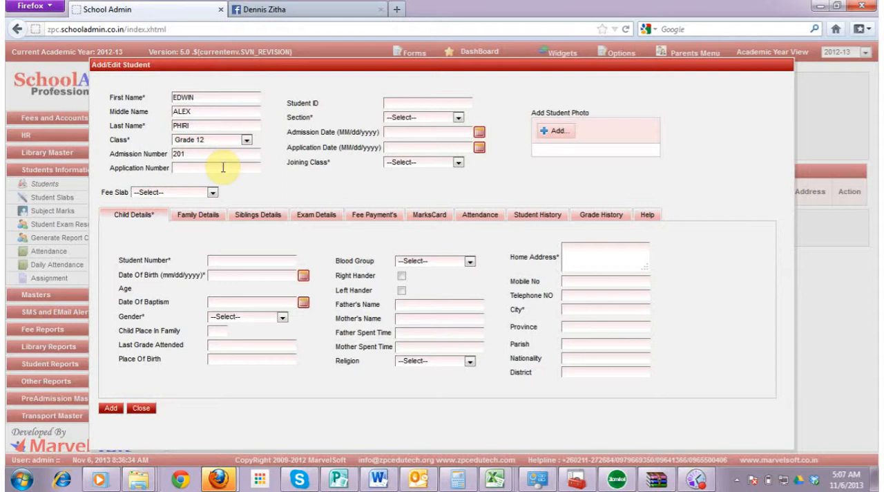
type("2")
key("BackSpace")
type("199")
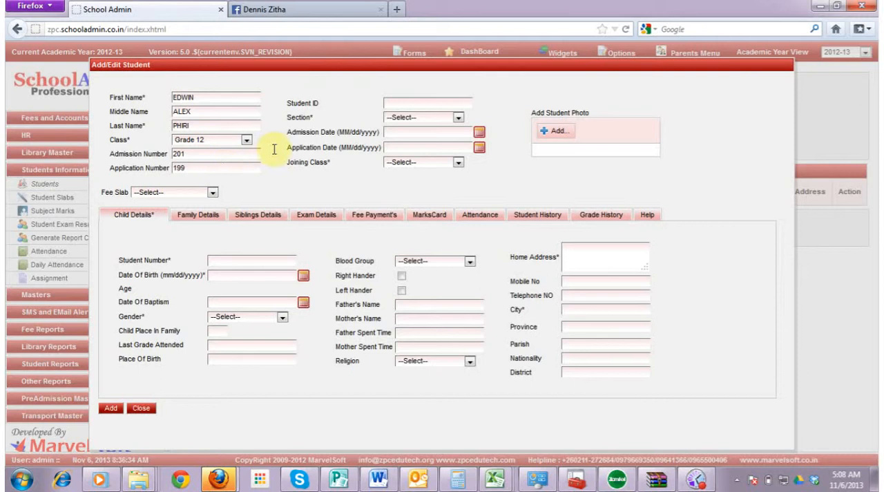
Assign the student to section A and set the admission date to 07/01/2013
left_click(441, 117)
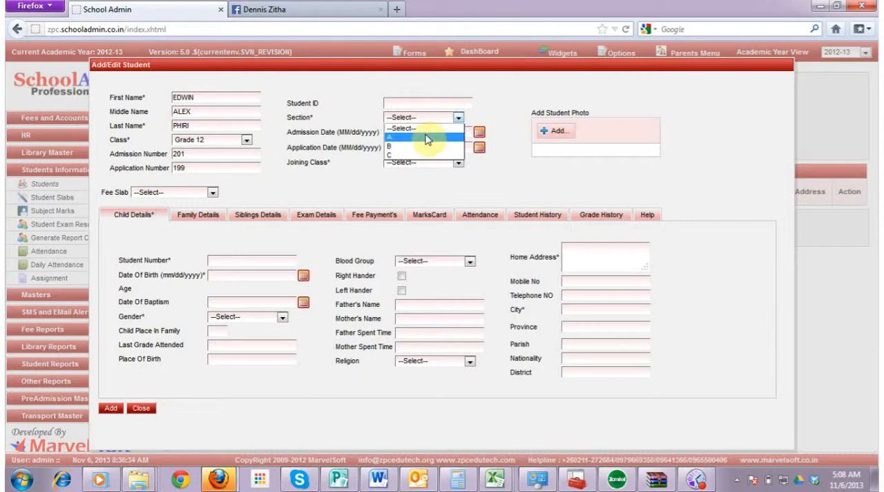
left_click(426, 137)
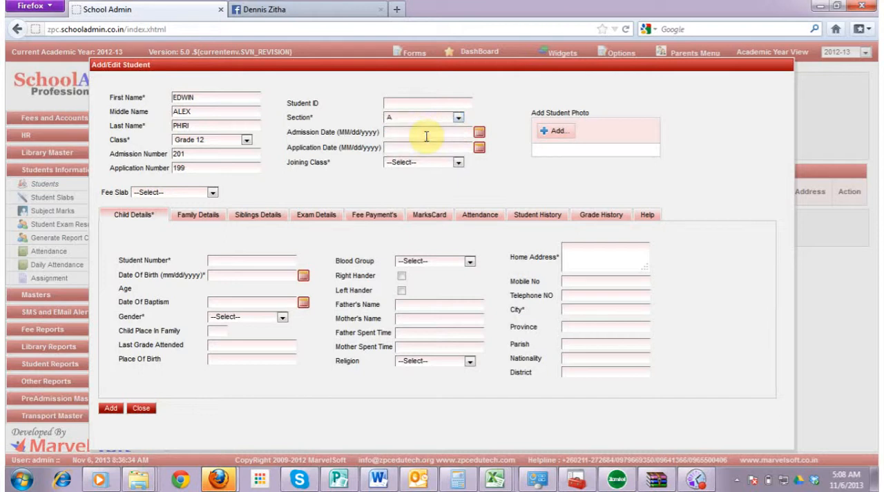
left_click(479, 134)
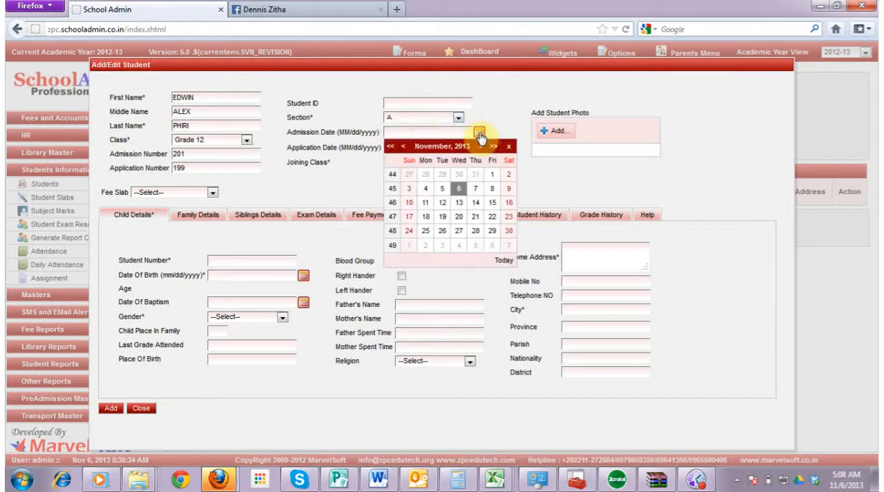
left_click(391, 146)
left_click(390, 146)
left_click(390, 146)
left_click(391, 146)
left_click(391, 146)
left_click(390, 147)
left_click(391, 146)
left_click(494, 147)
left_click(493, 147)
left_click(494, 146)
double_click(493, 146)
left_click(494, 146)
double_click(494, 147)
left_click(494, 147)
double_click(494, 147)
left_click(494, 147)
double_click(494, 146)
left_click(392, 148)
left_click(403, 147)
double_click(404, 147)
left_click(403, 147)
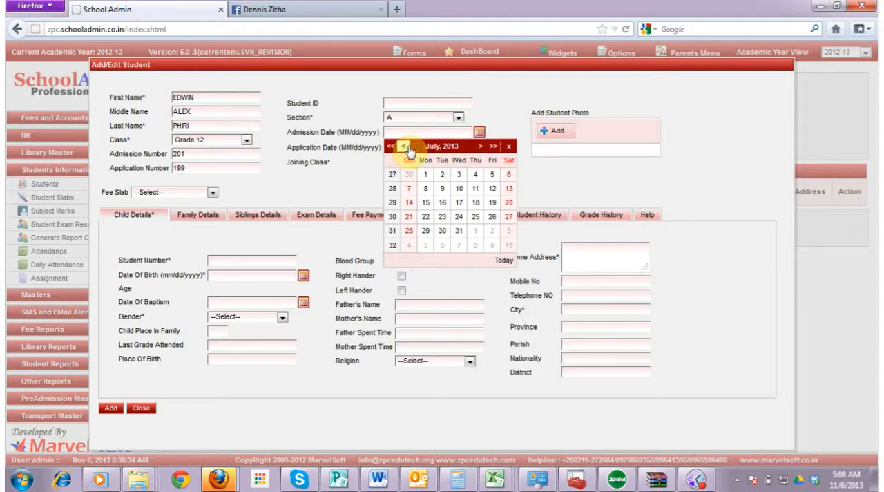
left_click(427, 175)
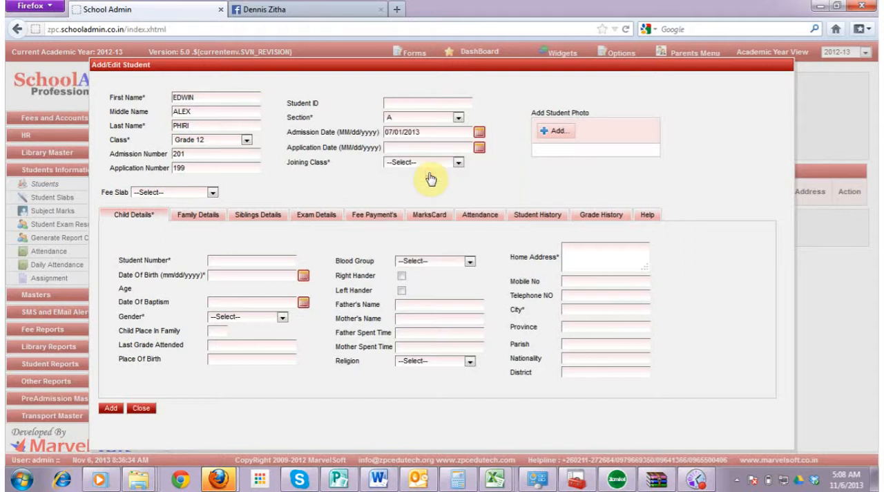
Set the student's application date to 06/02/2013
left_click(479, 147)
left_click(403, 163)
left_click(404, 163)
left_click(404, 163)
left_click(403, 163)
left_click(403, 163)
left_click(415, 204)
Set the joining class to Grade 12 and the fee slab to TERM DAY
left_click(457, 163)
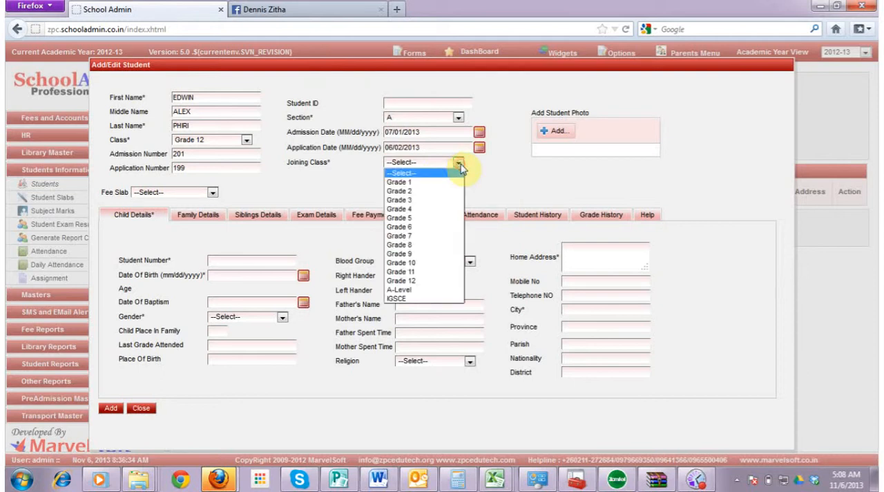
left_click(420, 282)
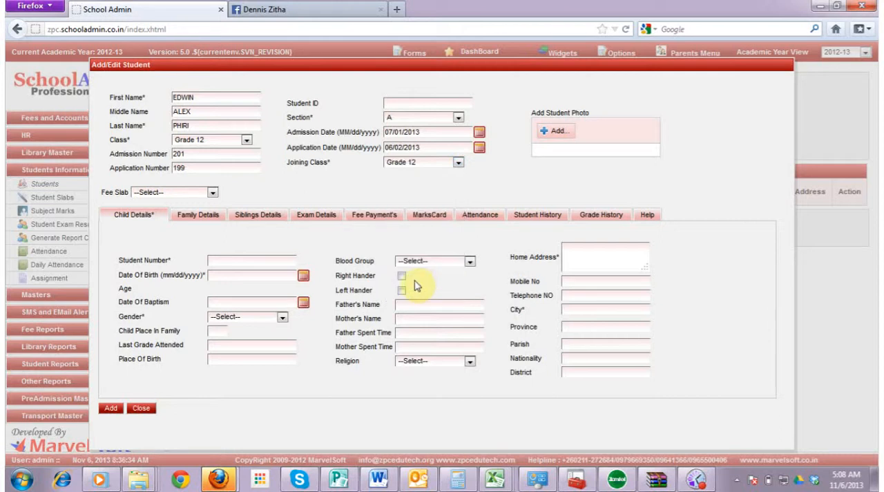
left_click(214, 192)
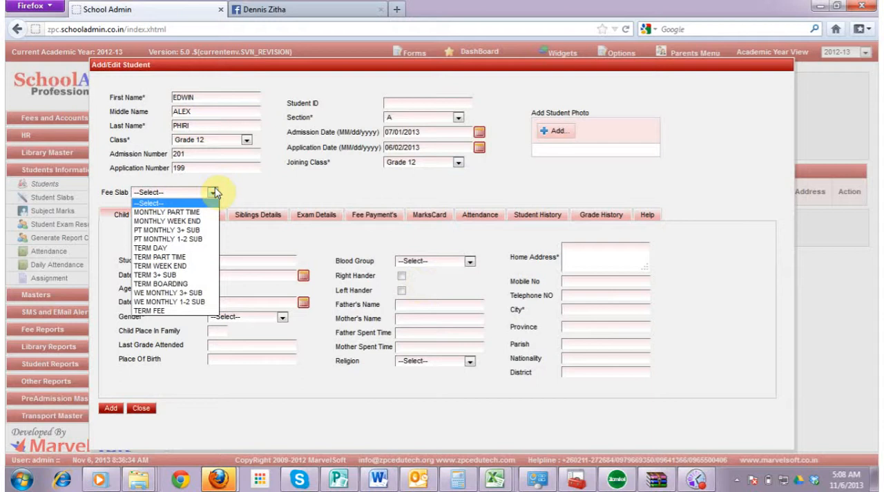
left_click(188, 247)
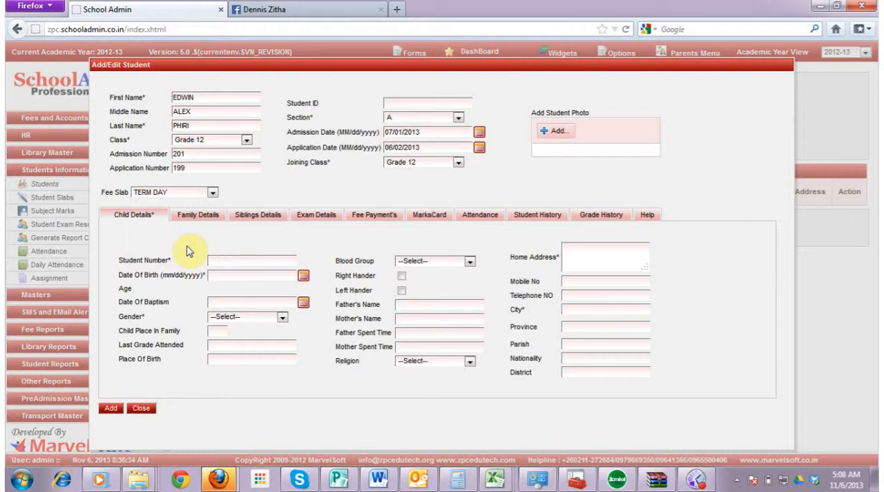
Fill in the student number in the child details
left_click(254, 261)
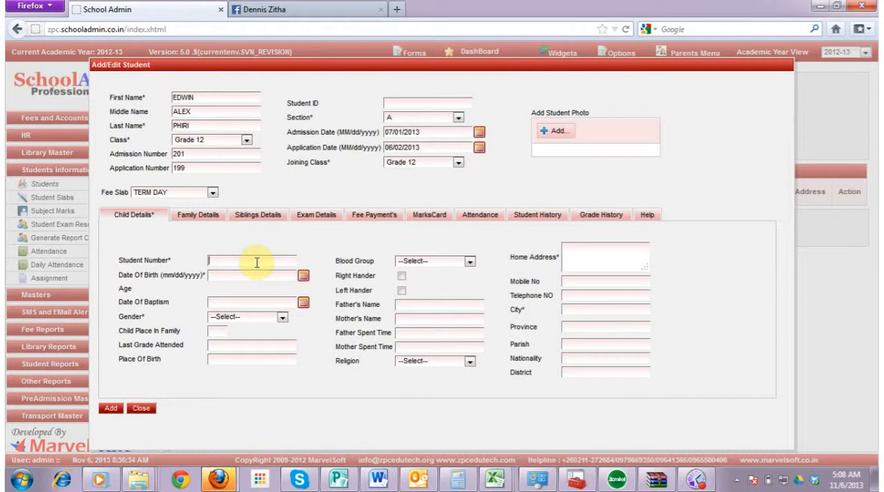
type("2013.12.3")
Fill in the student's date of birth in the child details using the calendar
left_click(303, 276)
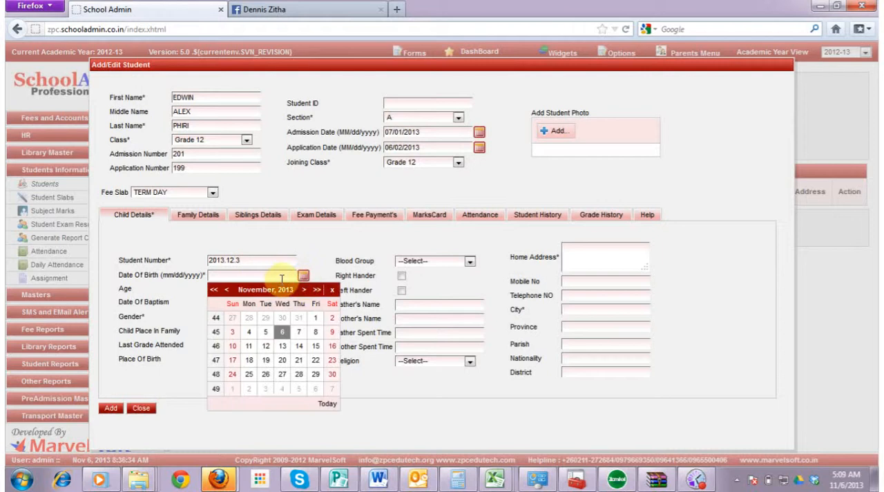
left_click(216, 289)
left_click(216, 290)
left_click(216, 289)
left_click(218, 290)
left_click(217, 290)
left_click(218, 290)
left_click(217, 290)
left_click(218, 290)
left_click(217, 290)
left_click(218, 290)
left_click(217, 290)
left_click(217, 290)
left_click(217, 290)
left_click(217, 290)
left_click(217, 290)
left_click(217, 290)
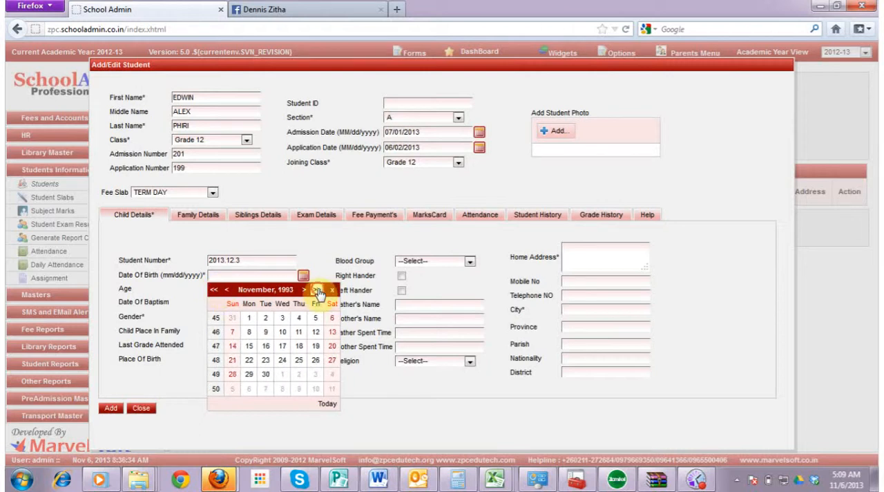
left_click(317, 290)
left_click(229, 290)
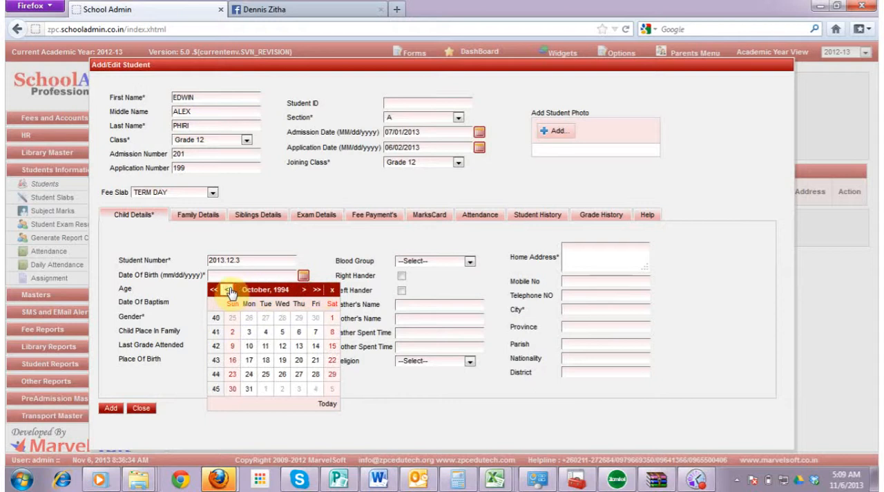
left_click(253, 332)
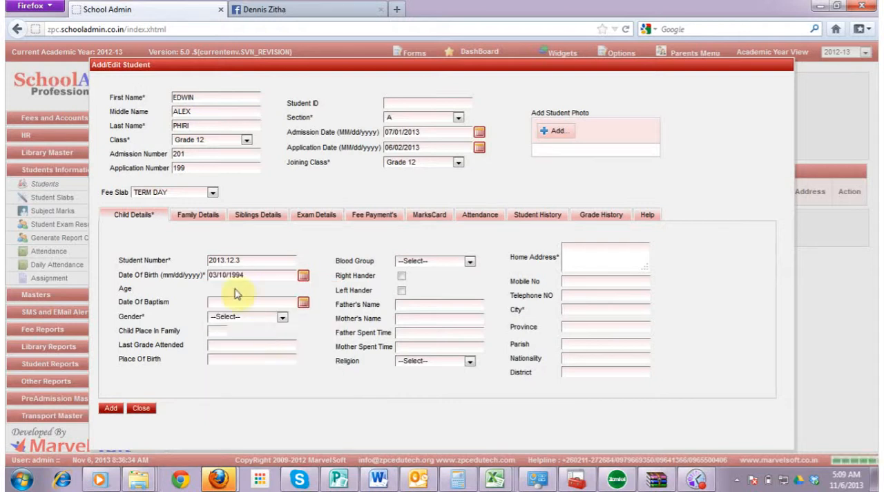
Set the student's date of baptism to 11/05/2007
left_click(303, 304)
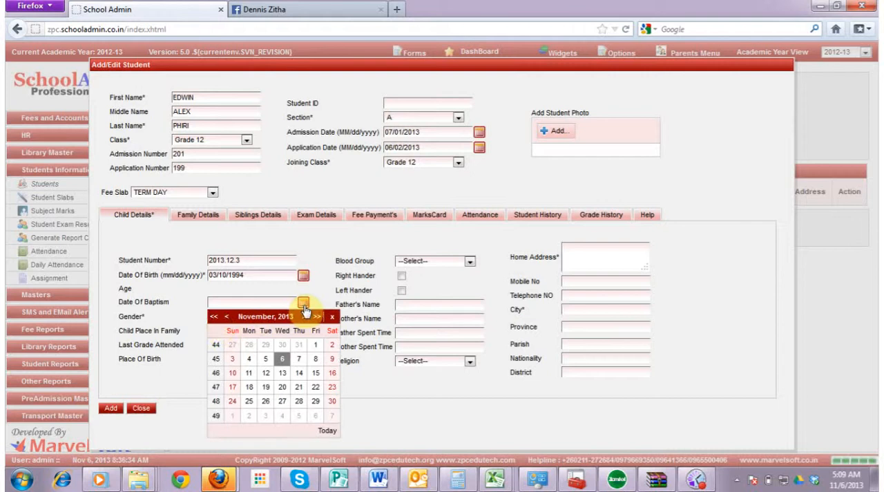
left_click(214, 316)
left_click(214, 317)
left_click(214, 316)
left_click(214, 316)
left_click(214, 316)
left_click(214, 316)
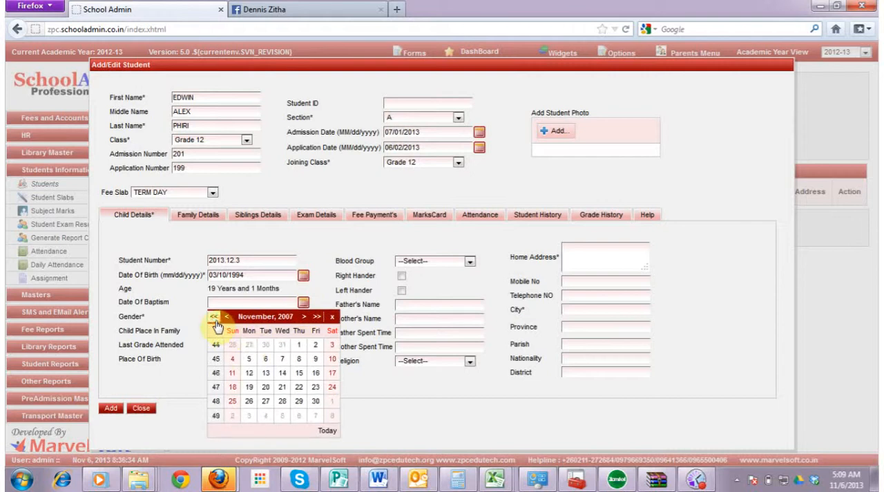
left_click(250, 359)
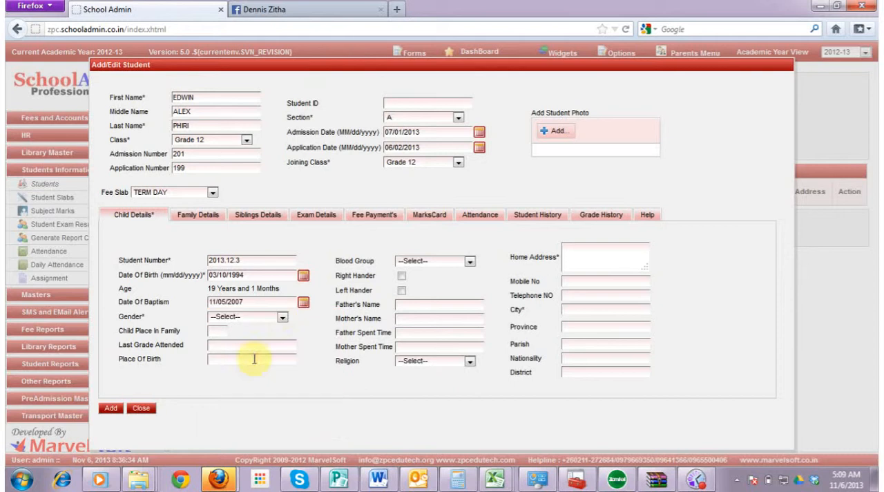
Set the student's gender to Male in the child details
left_click(283, 316)
left_click(284, 316)
left_click(283, 316)
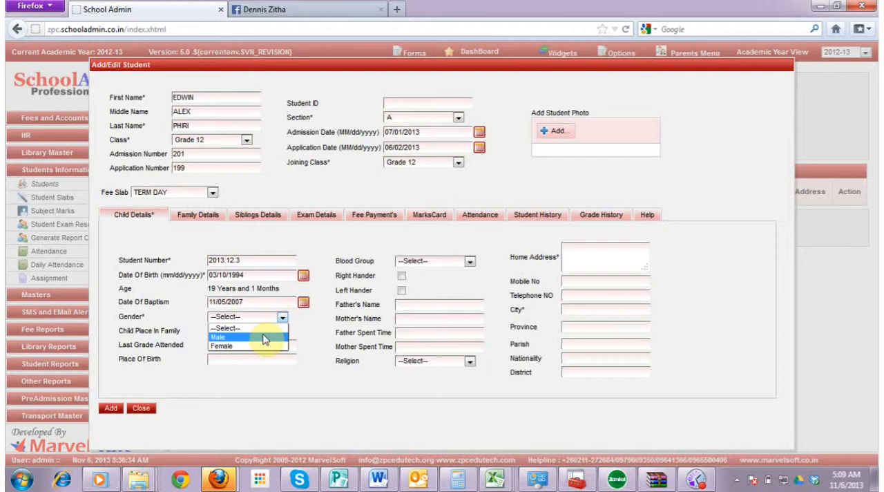
left_click(264, 337)
Set the last grade attended to 11 and the place of birth to LUSAKA
left_click(213, 331)
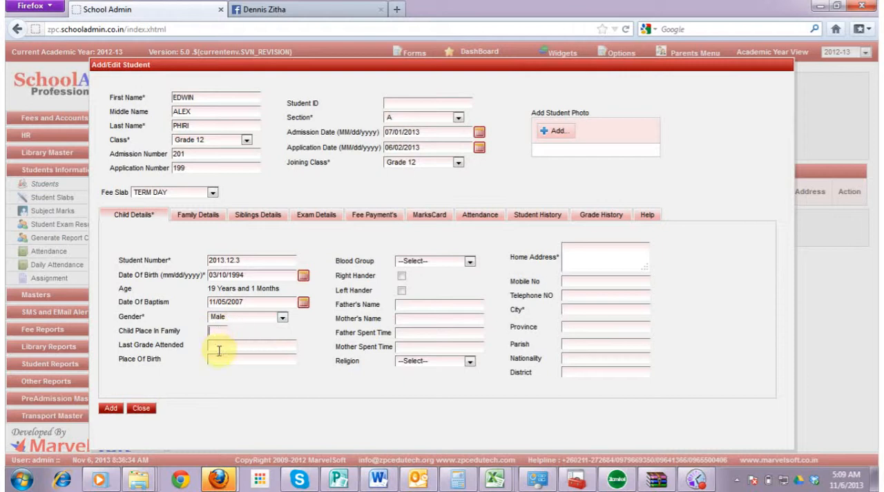
left_click(218, 349)
type("11")
left_click(216, 360)
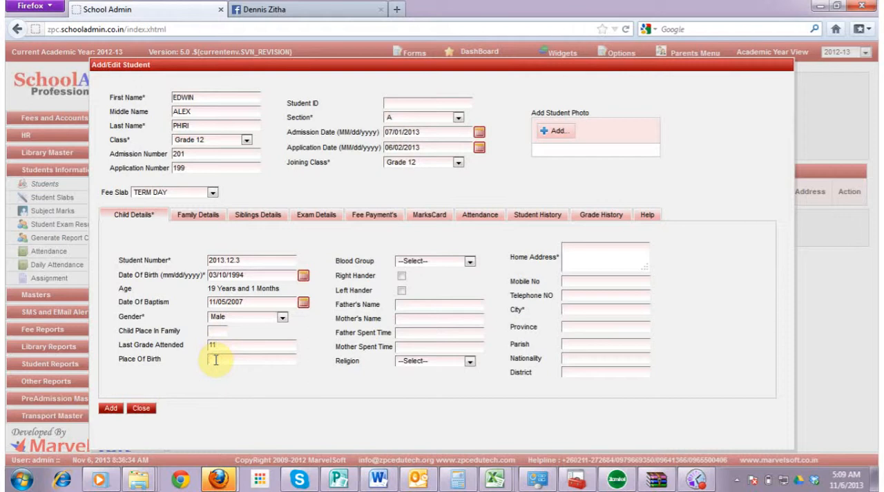
type("Lu")
type("AKA")
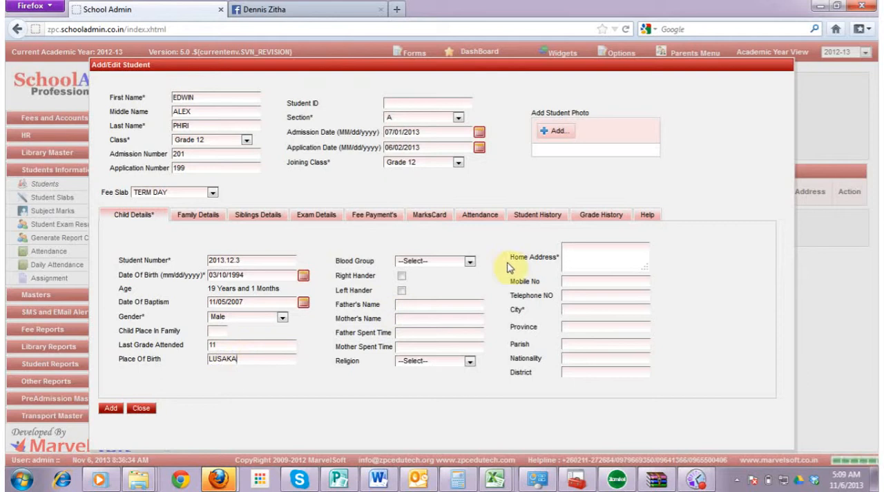
Set the student's blood group to O+ and mark the student as a right hander
left_click(470, 263)
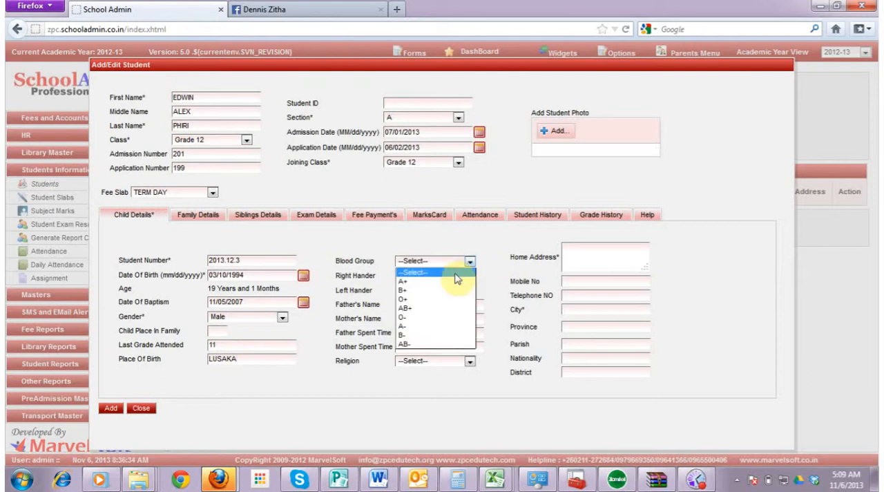
left_click(422, 304)
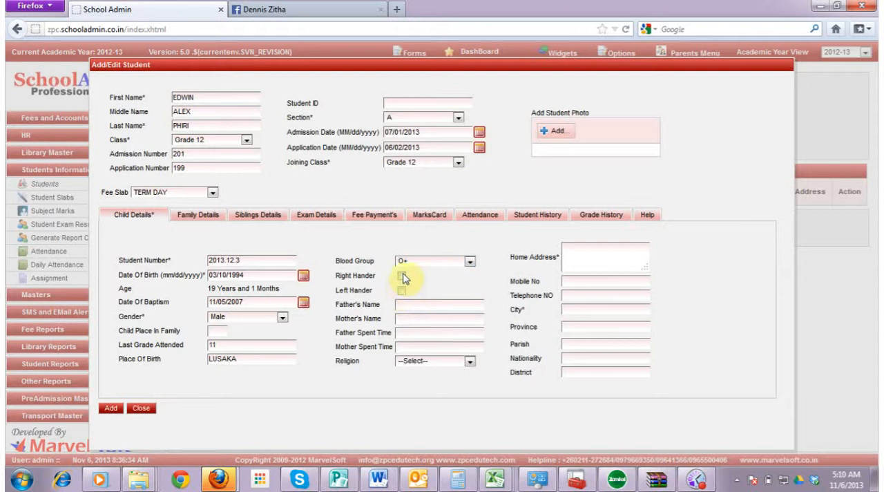
left_click(401, 276)
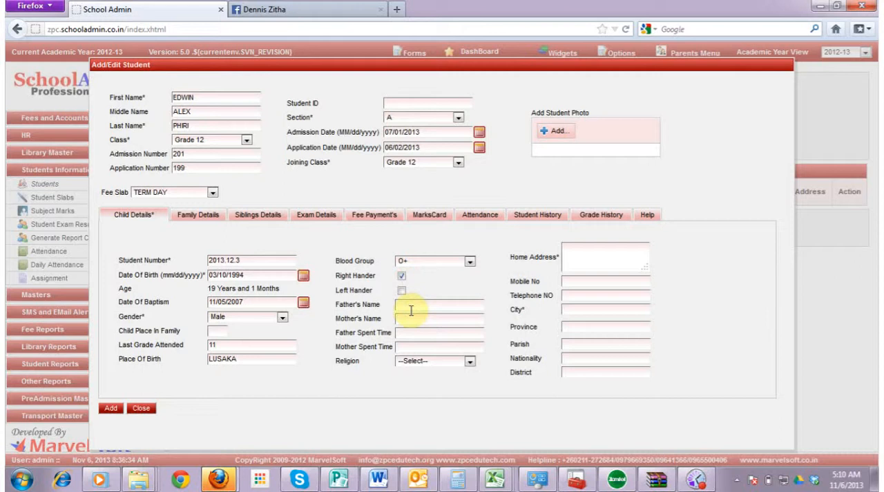
Fill in the full names of the student's father and mother in the child details
left_click(408, 306)
left_click(423, 322)
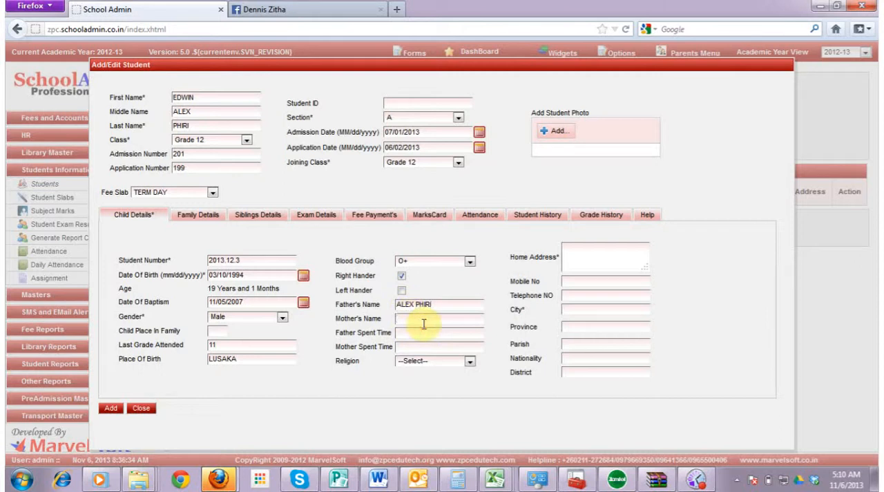
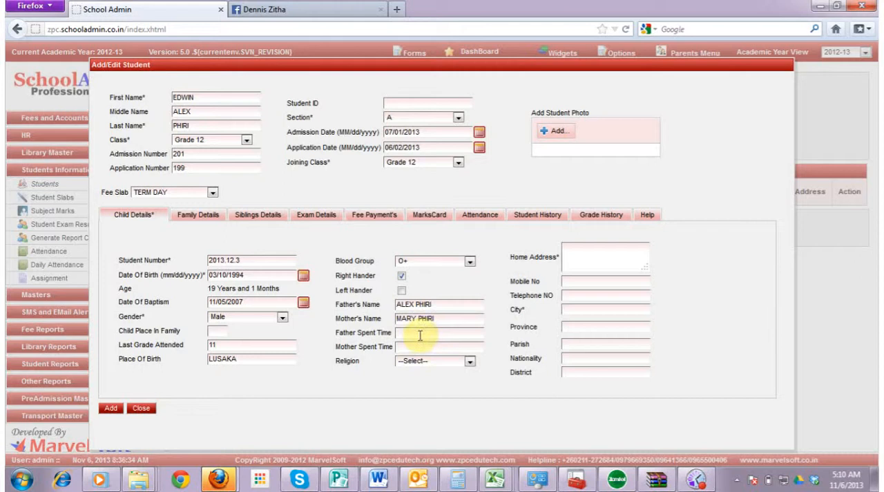
Set the spent time to 8 for the father and 10 for the mother, and the religion to Christian
left_click(419, 333)
type("8")
left_click(409, 348)
type("10")
left_click(468, 362)
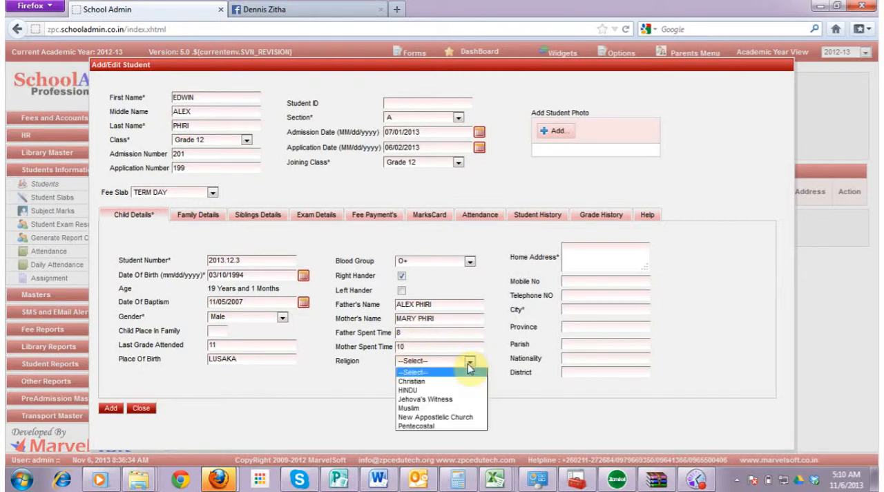
left_click(434, 381)
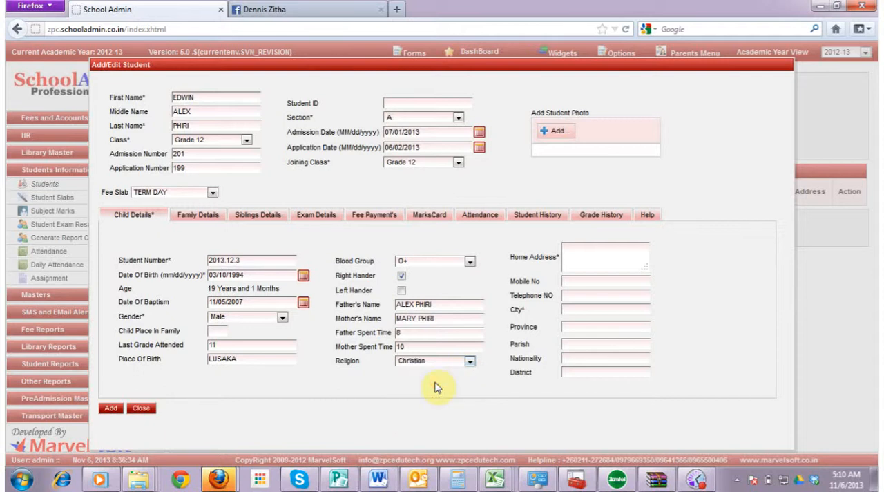
Enter the student's home address, with the P.O. box and the city on separate lines
left_click(605, 244)
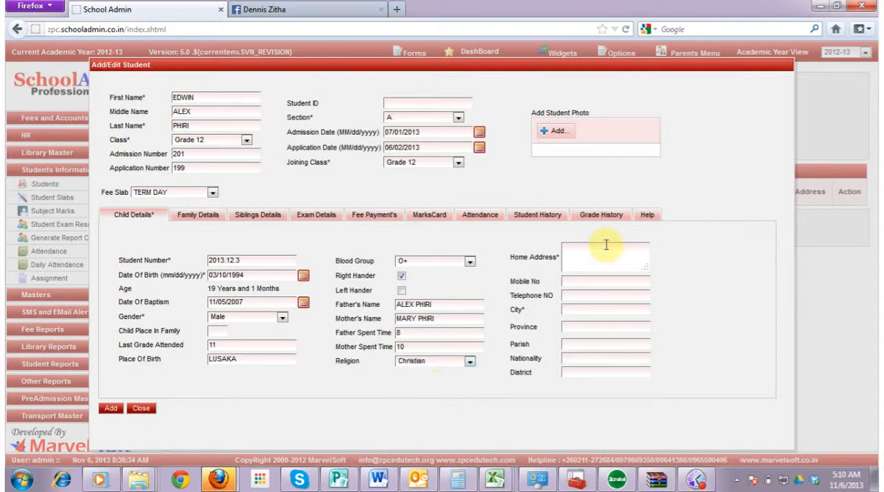
key("Return")
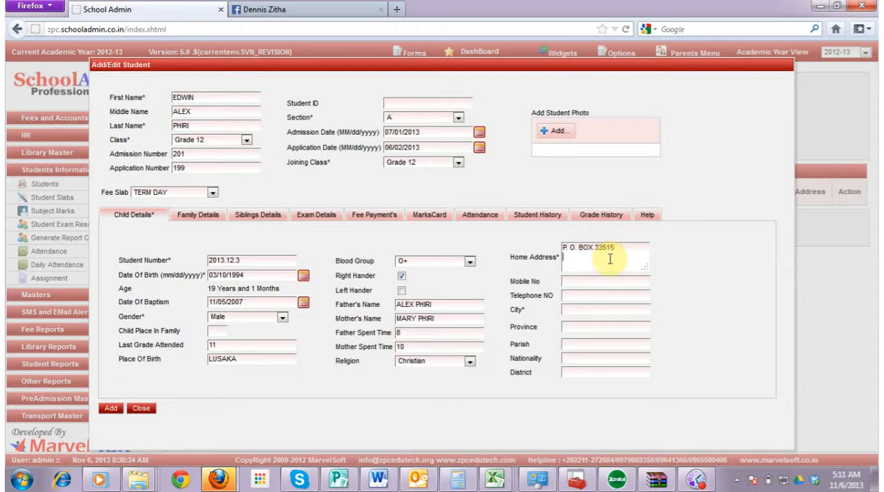
type("LUSAKA")
Fill in the student's mobile number and telephone number in the child details
left_click(602, 281)
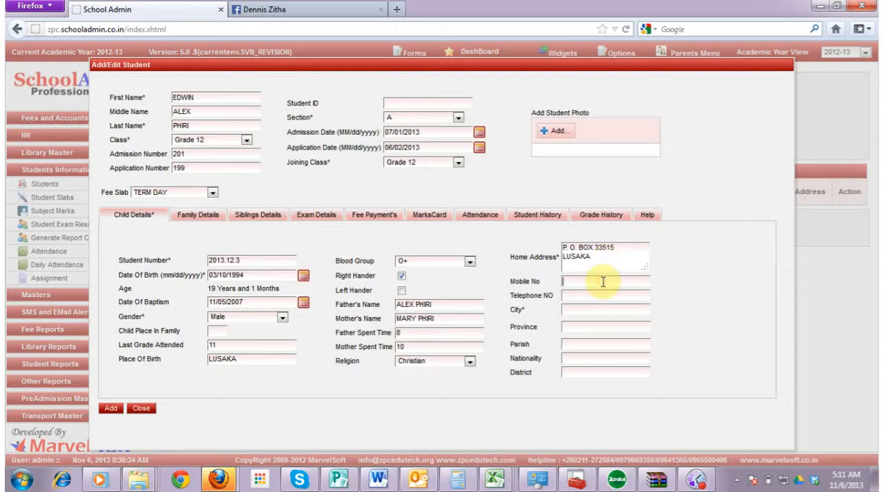
left_click(595, 298)
type("238")
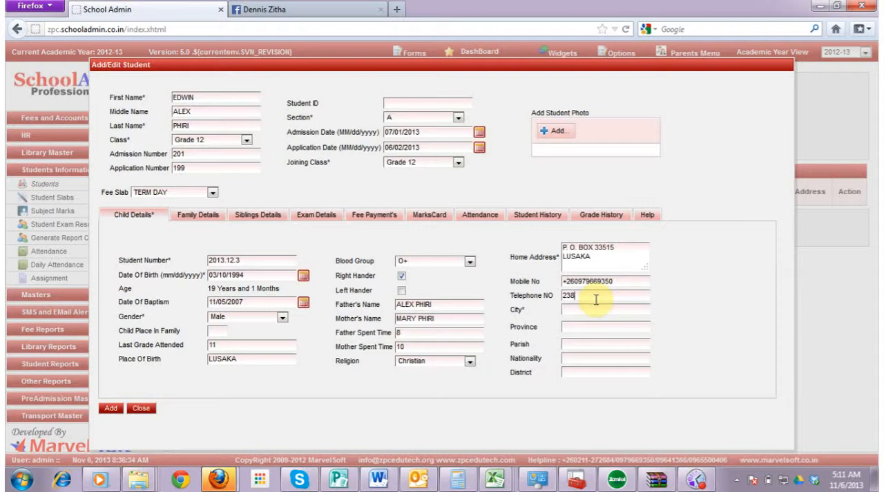
type("915")
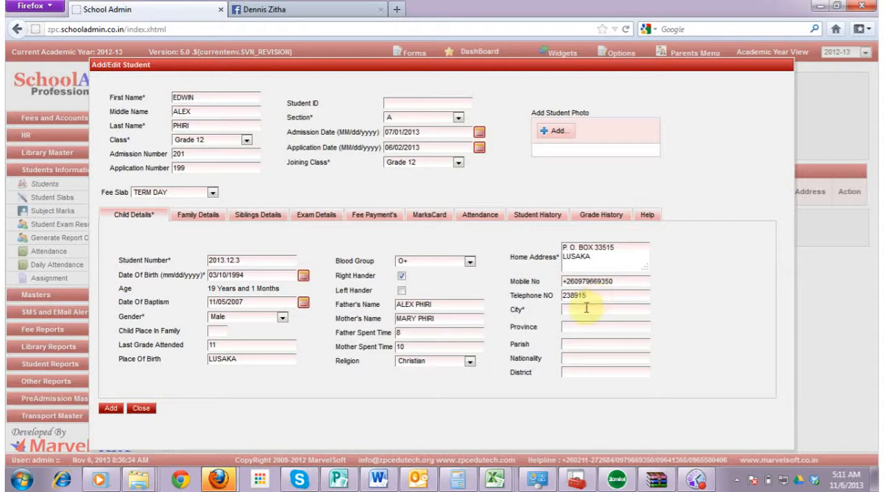
Set both the student's city and province to LUSAKA
left_click(585, 309)
type("LUSAKA")
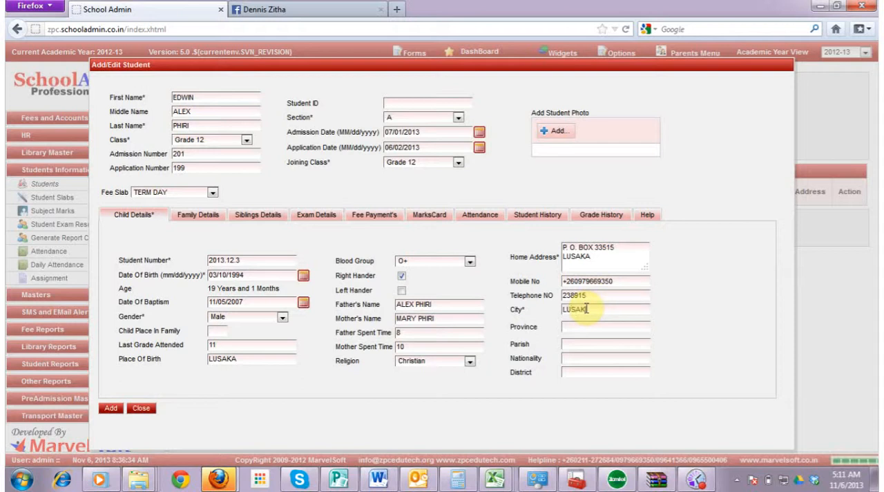
left_click(580, 326)
type("LUSAKA")
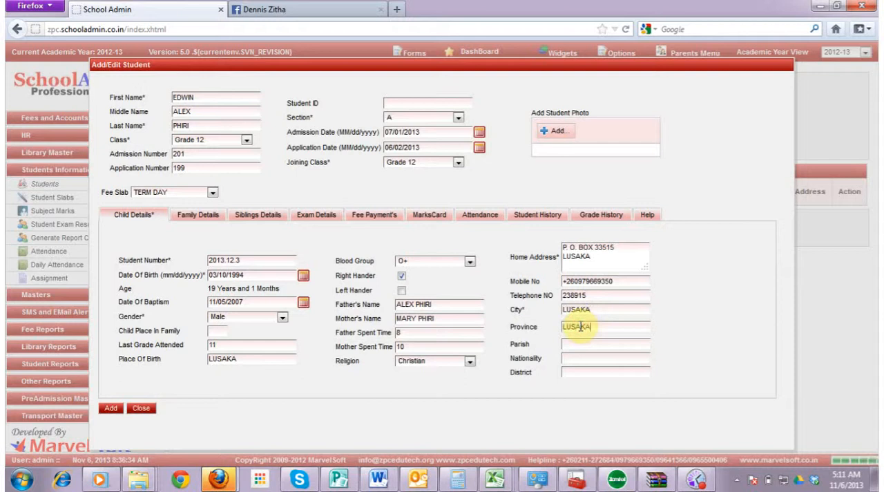
Set the student's parish to ST JOHN and the nationality to ZAMBIN
left_click(574, 344)
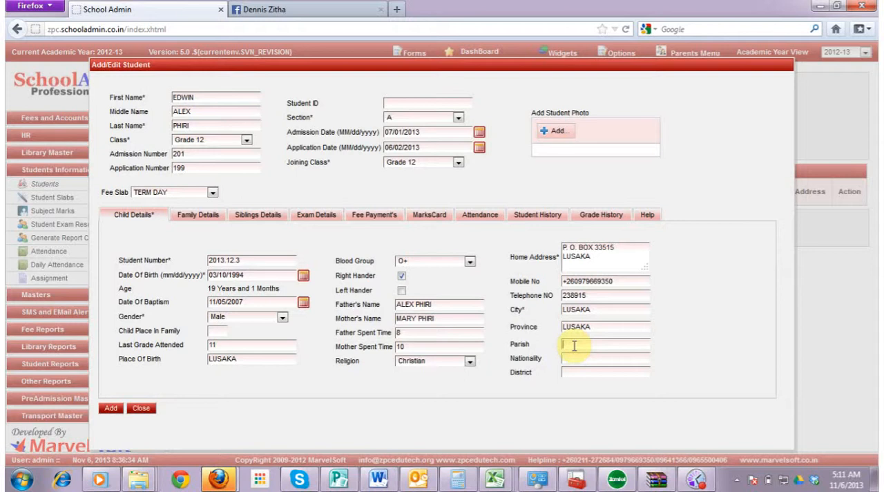
type("ST TOHN")
left_click(567, 357)
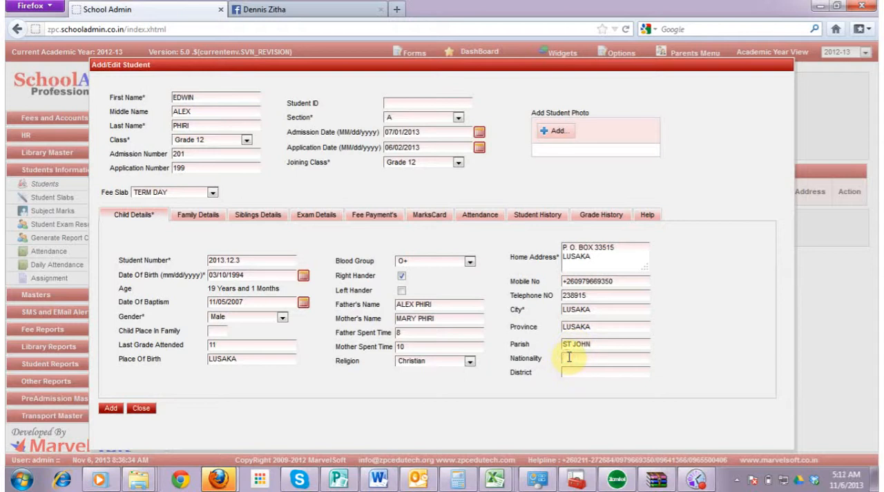
type("ZAMBIA")
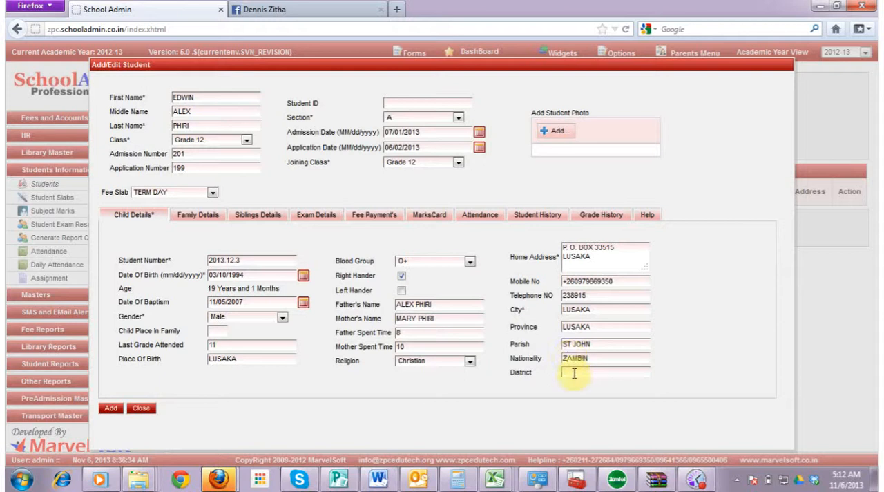
Set the student's district to LUSAKA
left_click(574, 374)
type("LUSAKA")
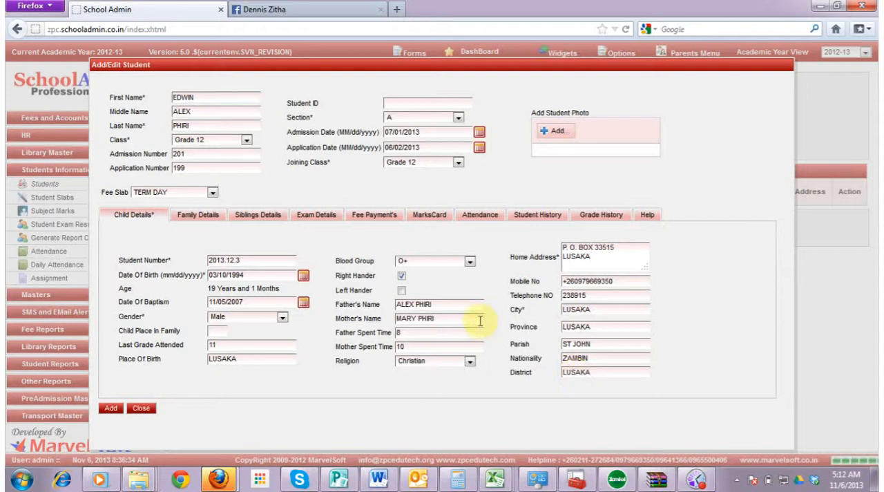
In the family details, enter AS ABOVE for both the father's address and the mother's address
left_click(199, 219)
left_click(254, 253)
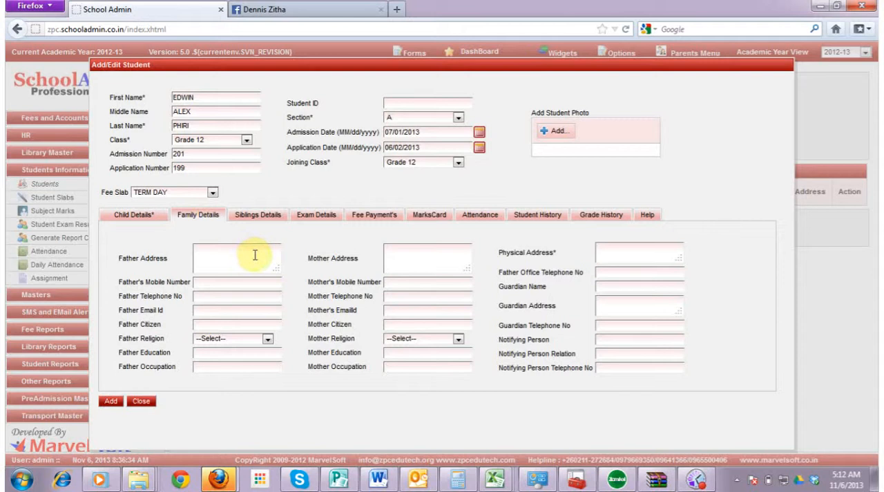
type("AS ABOVE")
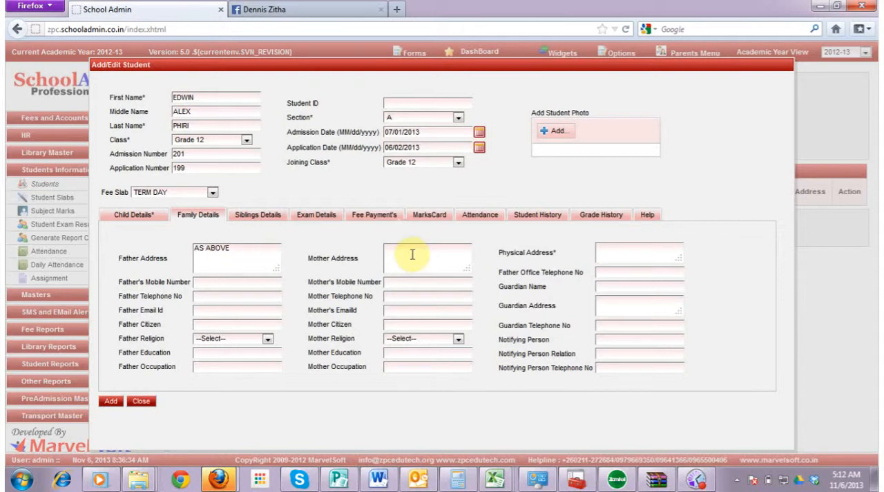
left_click(436, 252)
type("A")
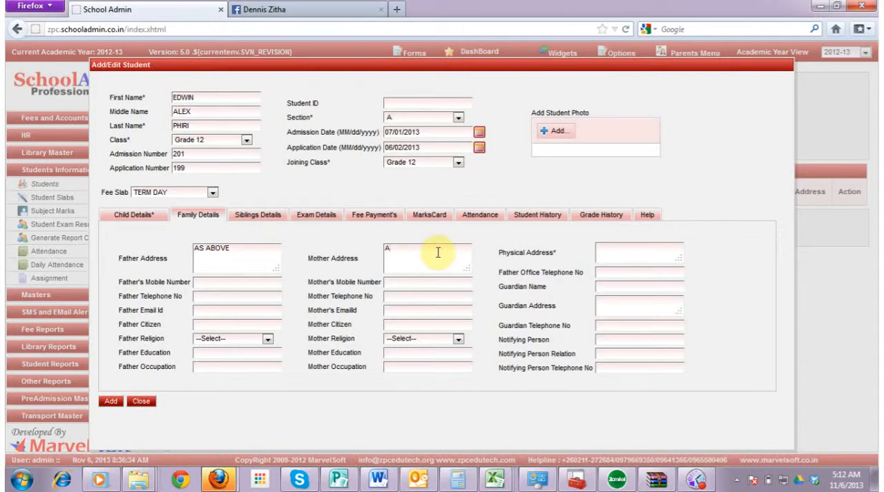
type("S ABOVE")
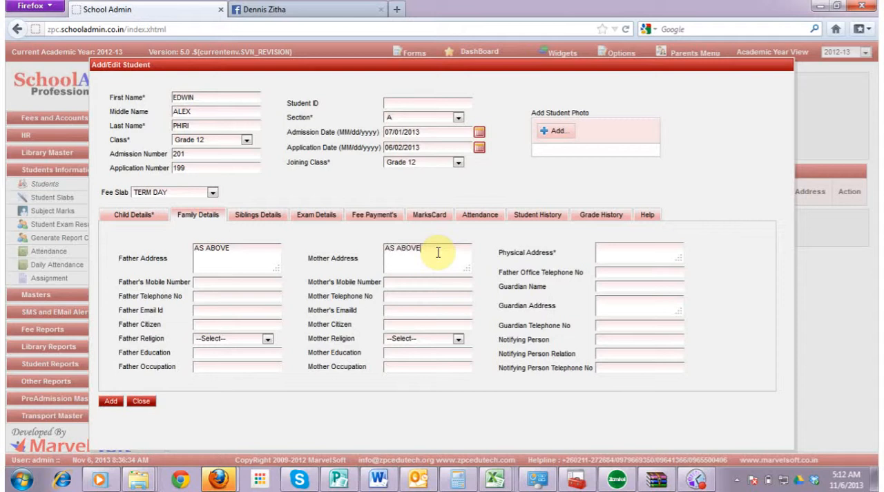
Fill in the father's mobile number and telephone number in the family details
left_click(221, 281)
left_click(221, 295)
type("271578")
Enter the father's e-mail address in the family details
left_click(217, 307)
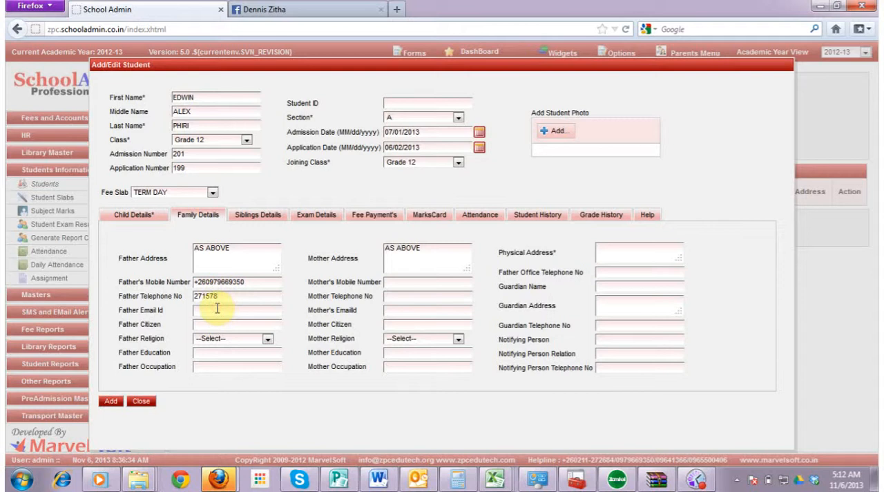
type("DE")
key("BackSpace")
key("BackSpace")
Complete the father's details with citizen Zambian, religion Christian, education BA and occupation ACCOUTANT
left_click(217, 326)
type("Zamb")
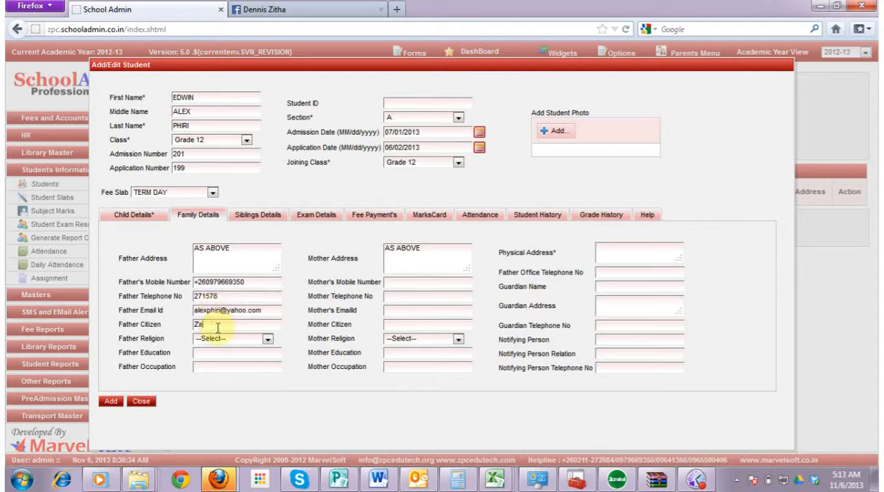
type("ian")
left_click(230, 362)
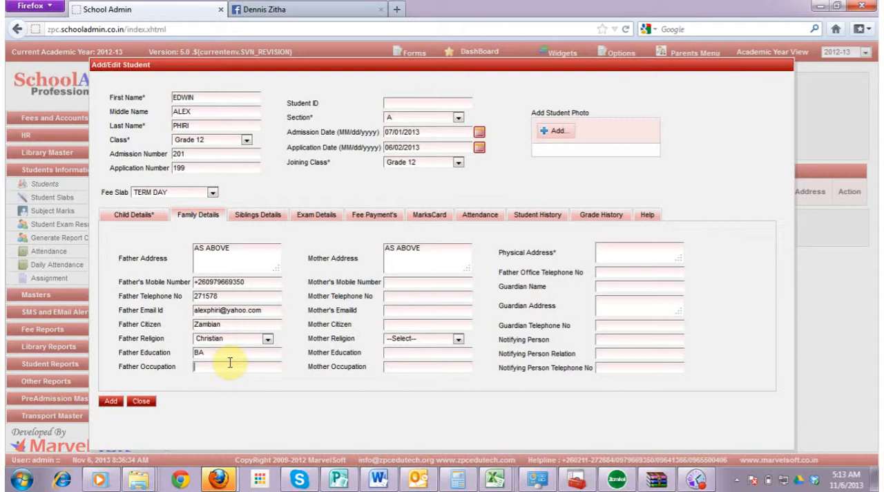
type("ACCOUTANT")
Fill in the mother's mobile number and telephone number in the family details
left_click(419, 287)
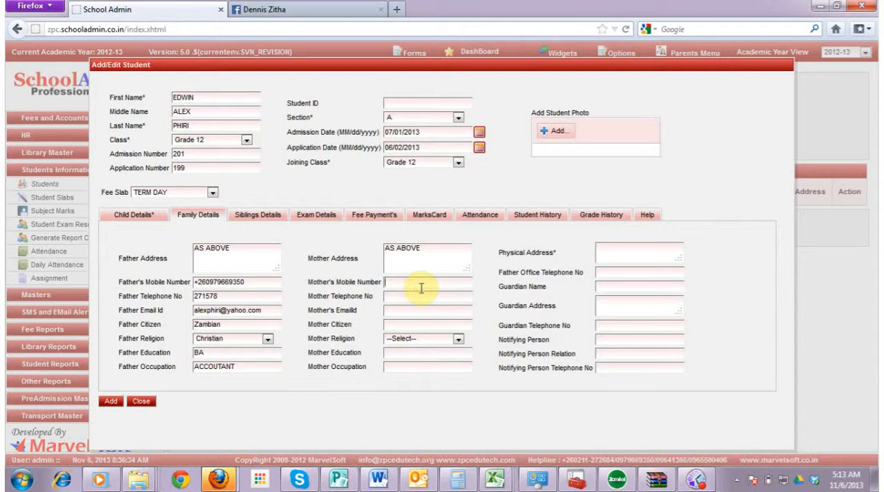
key("Tab")
type("257428")
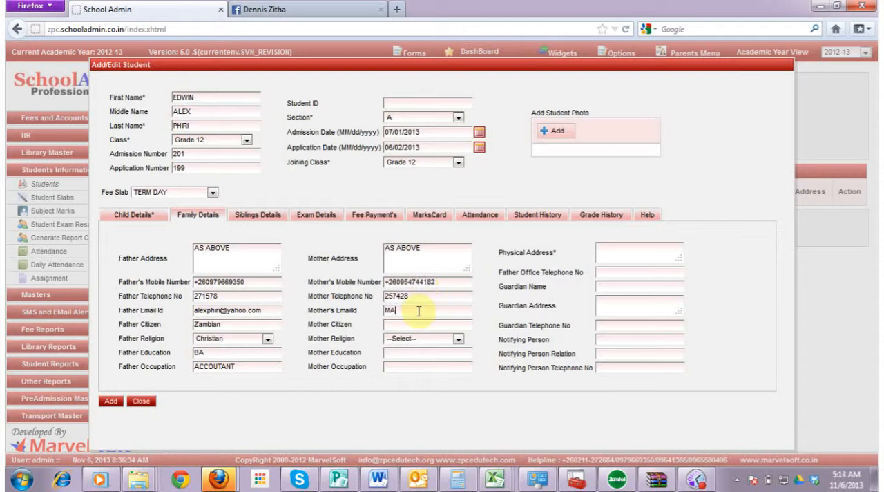
Enter the mother's e-mail address and her citizenship in the family details
left_click(412, 327)
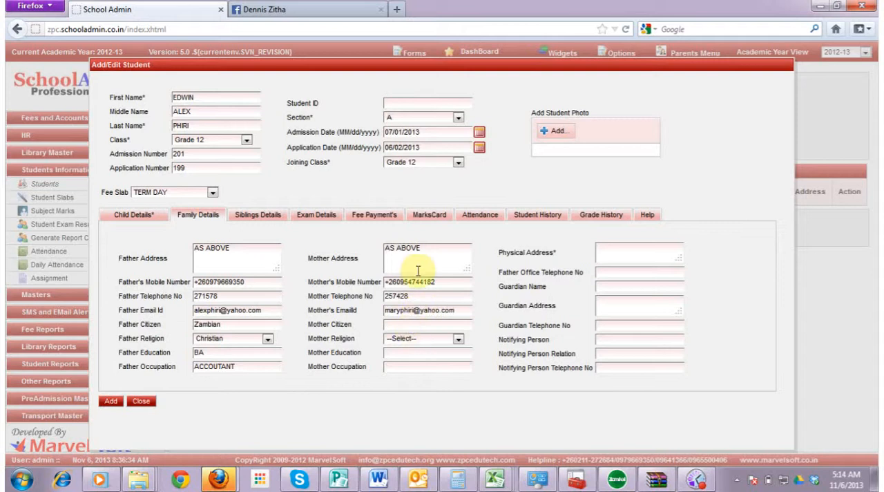
type("Zambian")
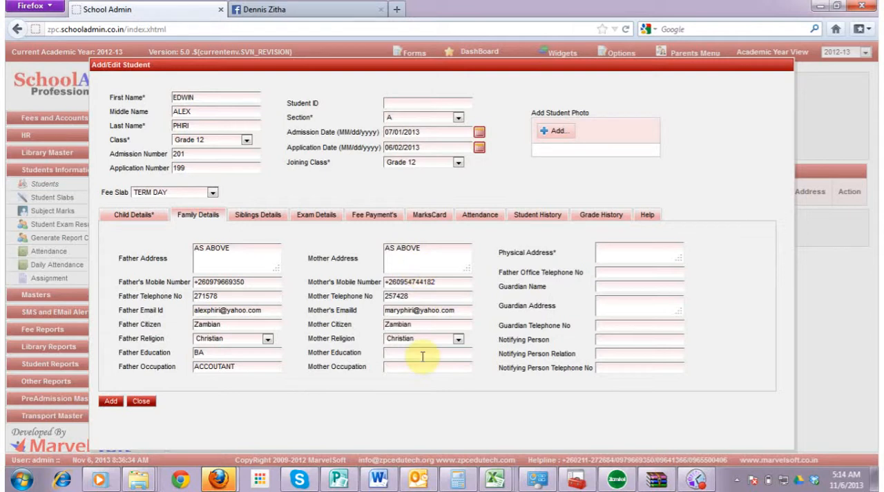
Try to add a sibling from Grade 10, section A, in the sibling details, and leave the entry without adding anyone
left_click(258, 216)
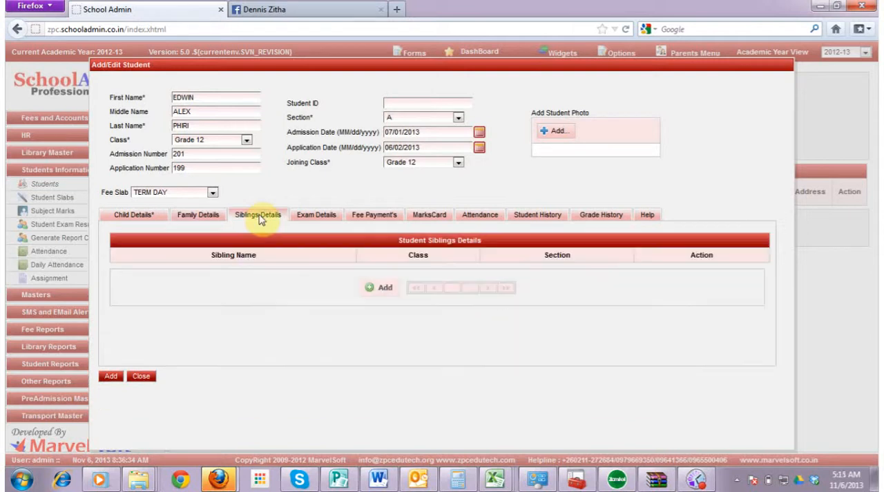
left_click(317, 216)
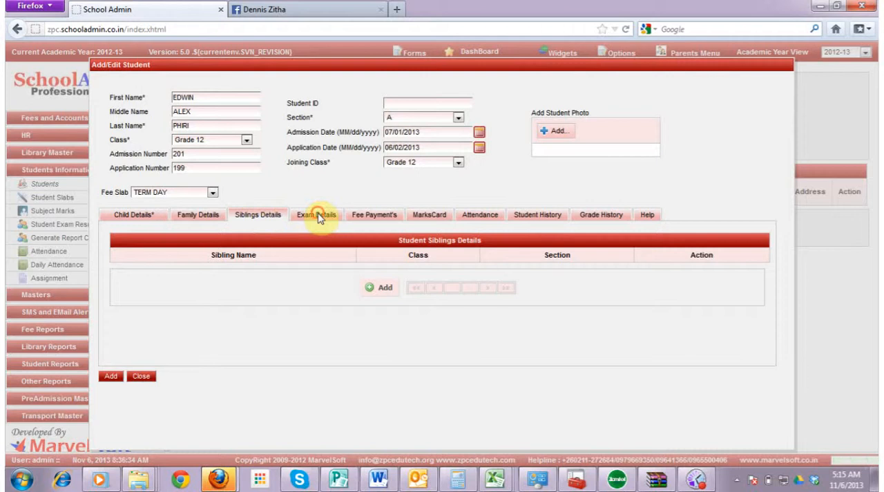
left_click(264, 219)
left_click(385, 289)
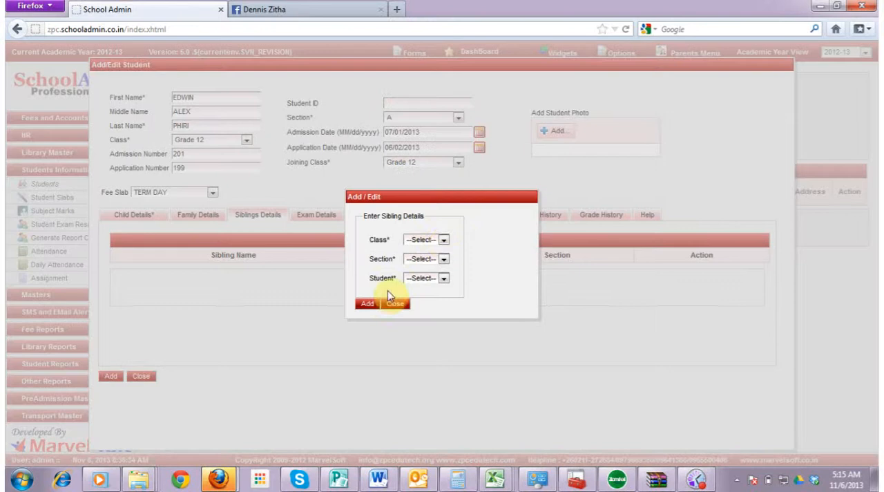
left_click(444, 239)
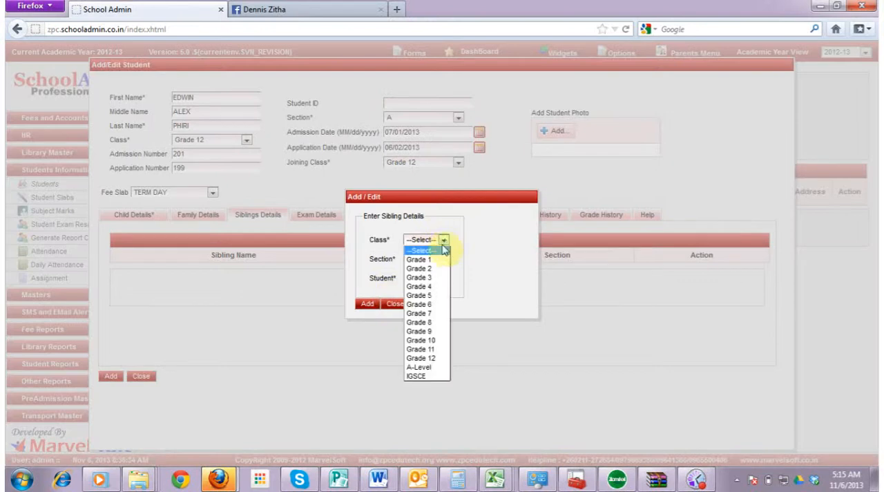
left_click(426, 341)
left_click(445, 260)
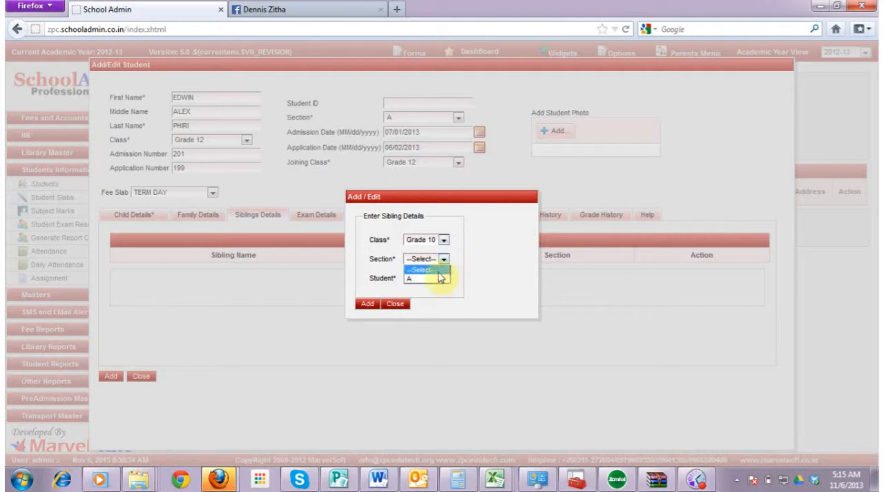
left_click(432, 277)
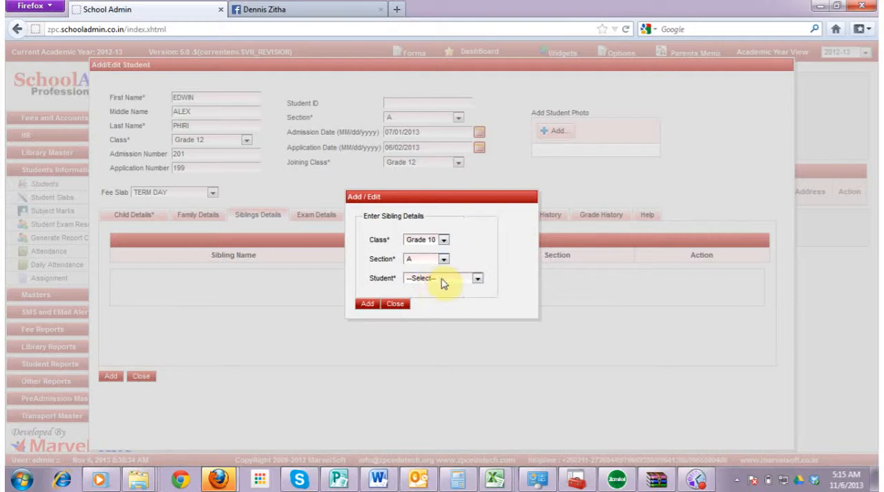
left_click(442, 279)
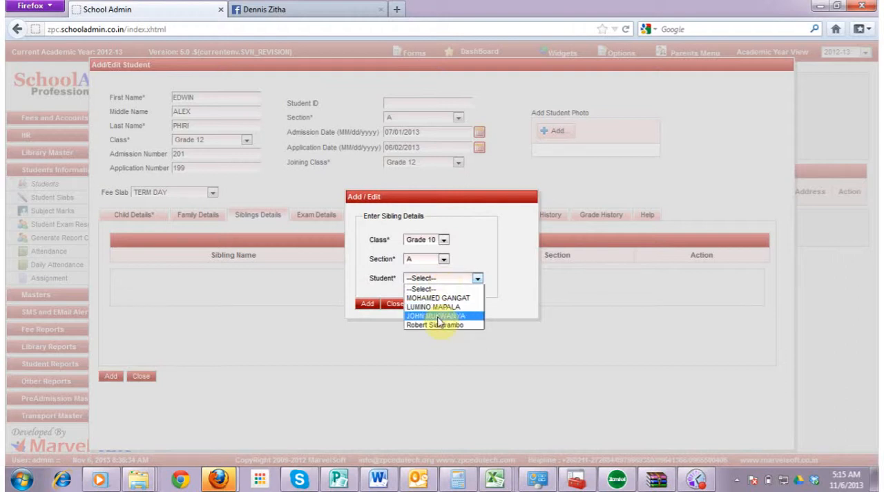
left_click(394, 305)
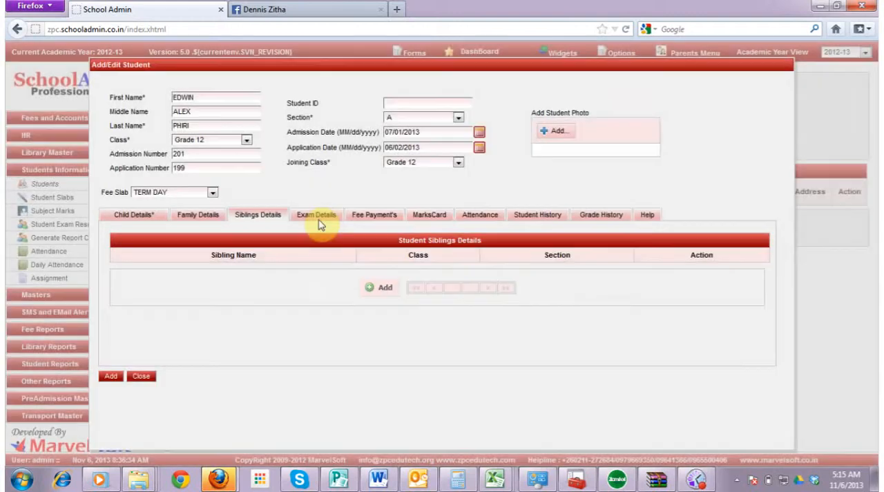
Look through the student's exam details, fee payments, marks card and attendance sections
left_click(317, 216)
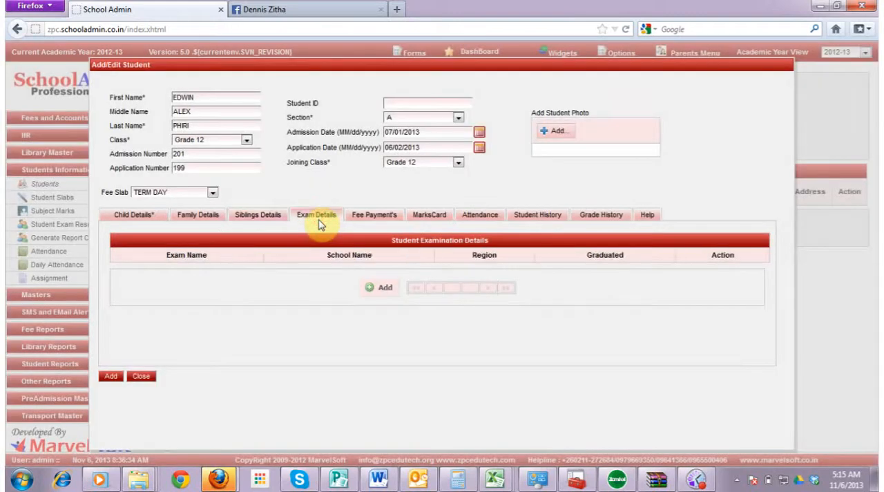
left_click(366, 216)
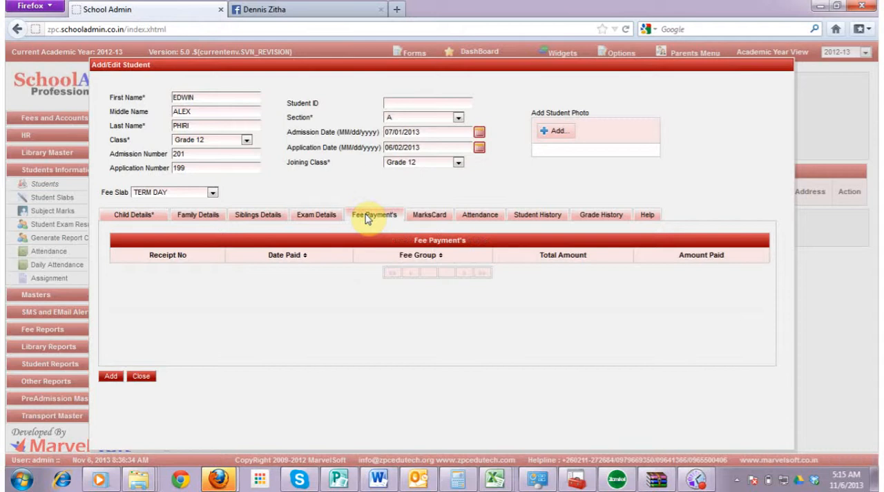
left_click(425, 214)
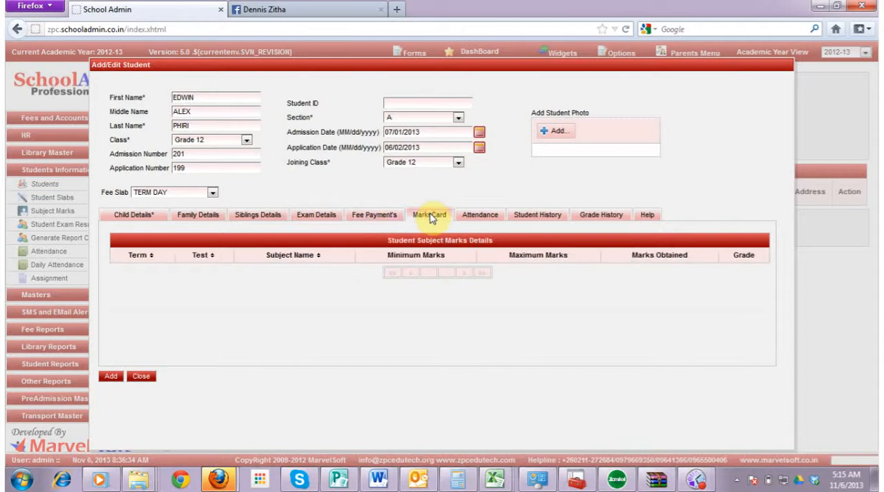
left_click(468, 217)
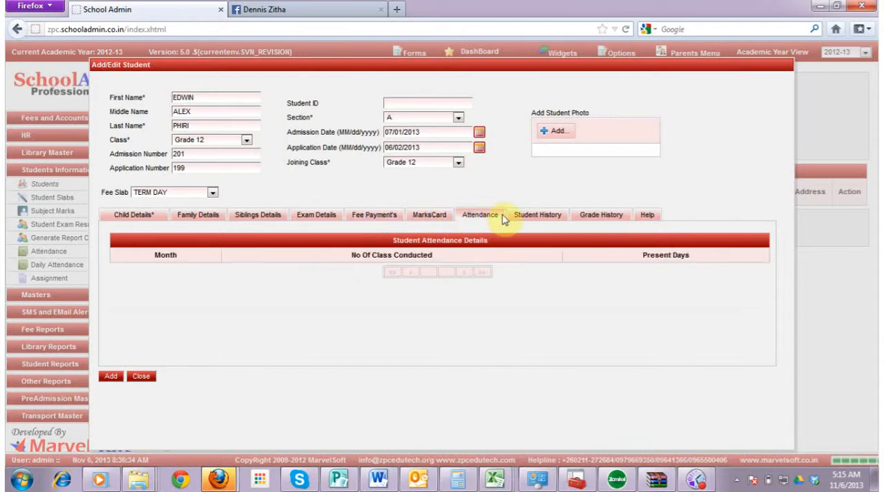
Set the previous leaving date in the student history to 06/24/2013
left_click(529, 214)
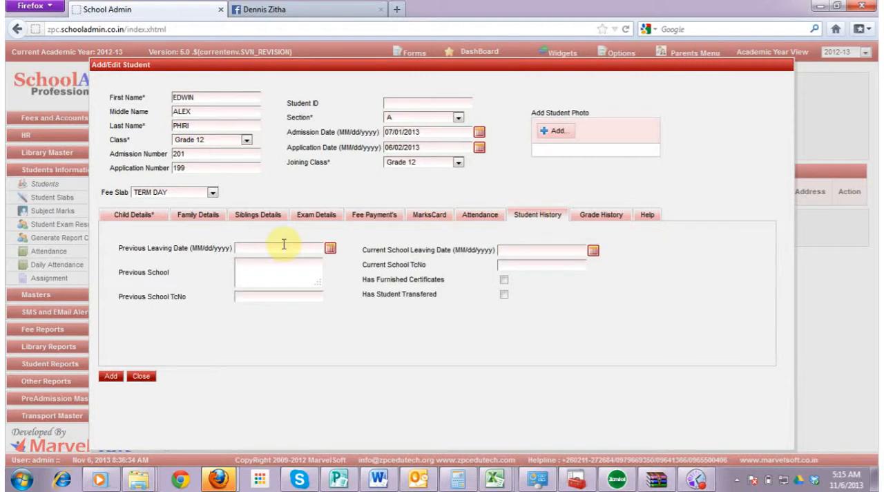
left_click(331, 248)
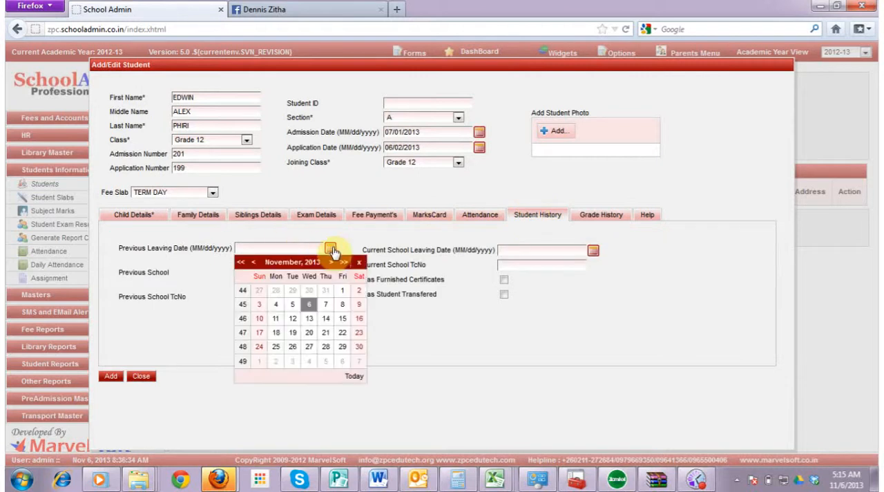
left_click(253, 264)
left_click(254, 263)
left_click(254, 263)
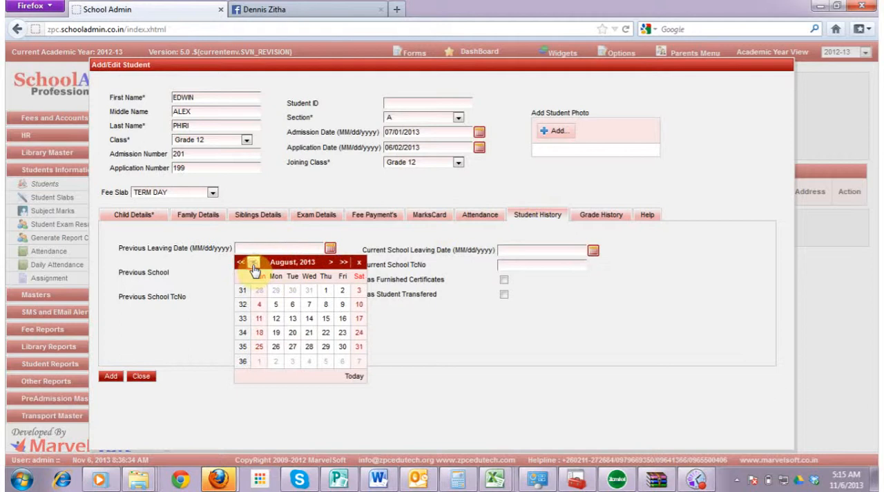
left_click(253, 263)
left_click(253, 263)
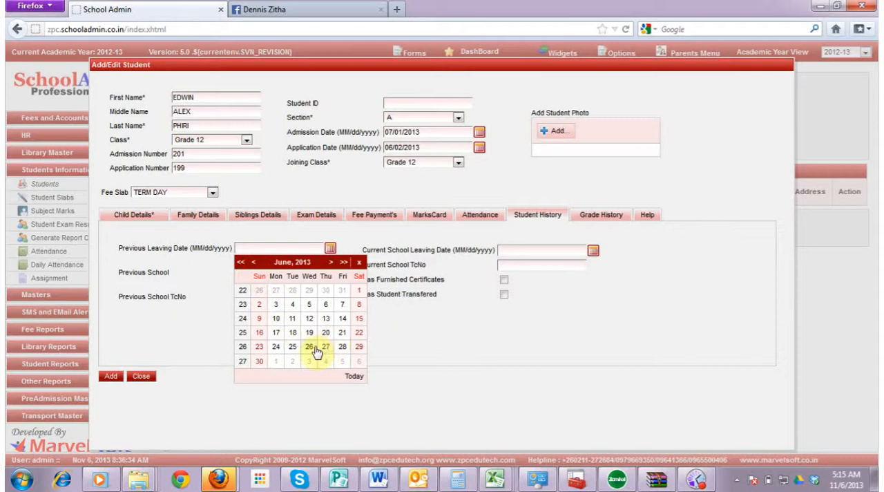
left_click(276, 348)
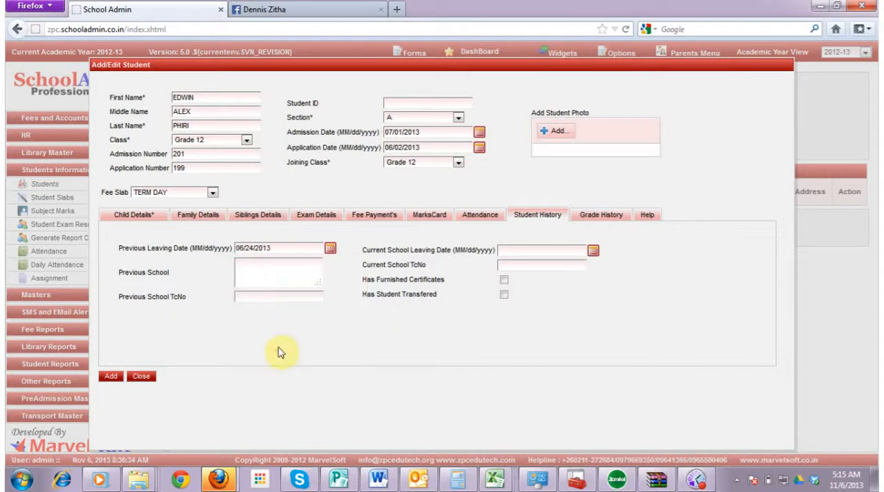
Enter MULUKISI SCHOOL as the previous school and fill in its TC number in the student history
left_click(271, 272)
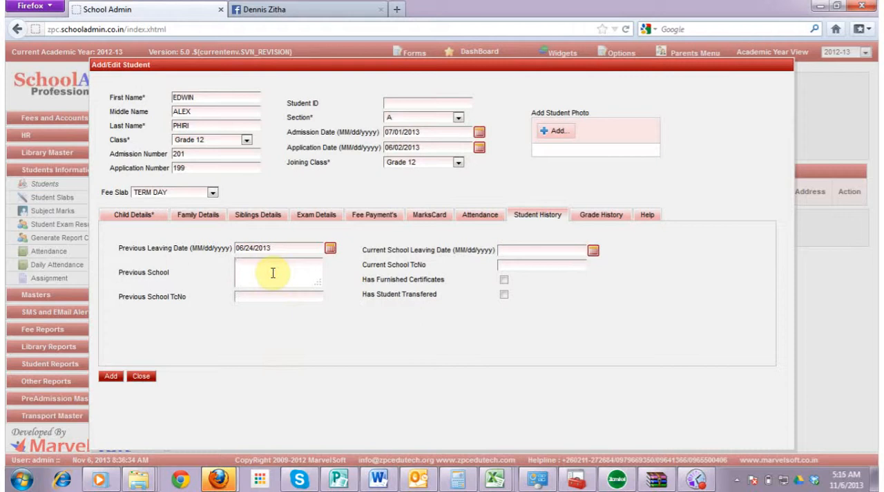
type("MULUKISI SCHOOL")
left_click(258, 295)
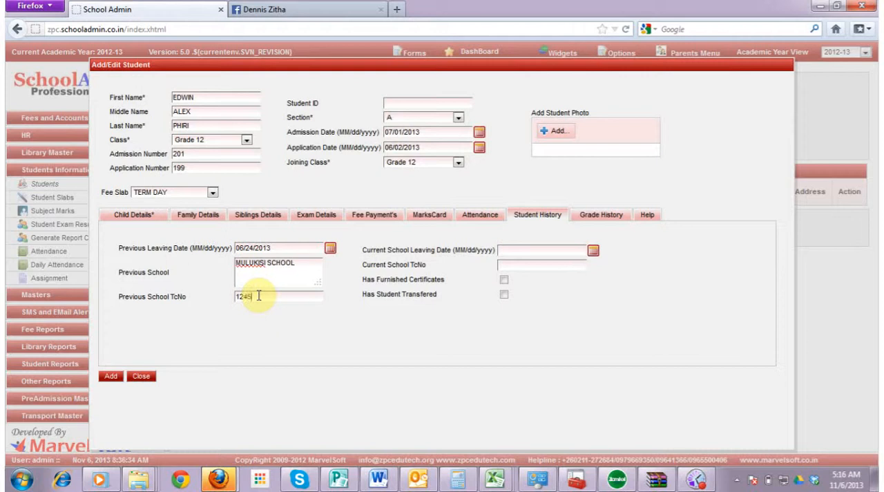
Set the current school leaving date in the student history to 12/31/2013
left_click(594, 251)
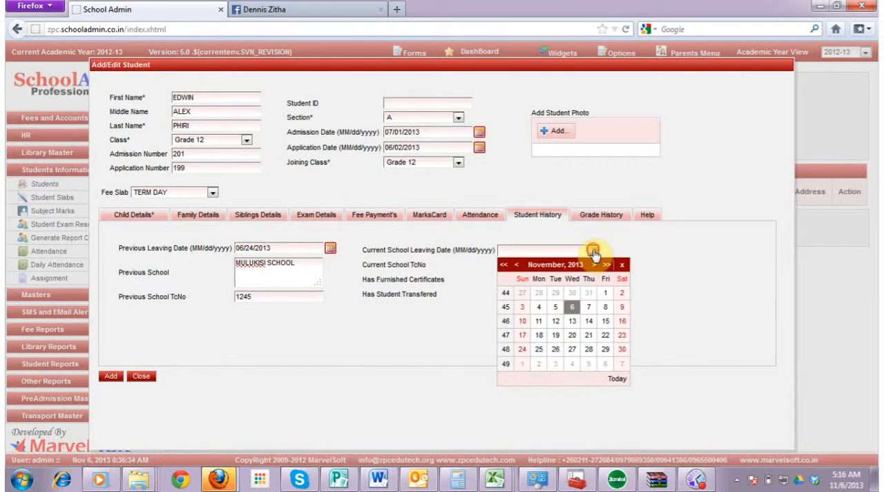
left_click(594, 251)
left_click(593, 252)
left_click(595, 267)
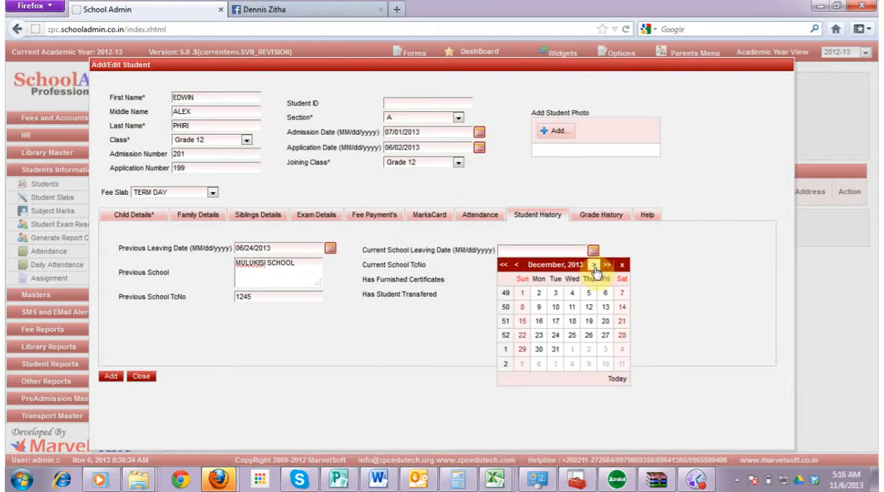
left_click(596, 267)
left_click(518, 267)
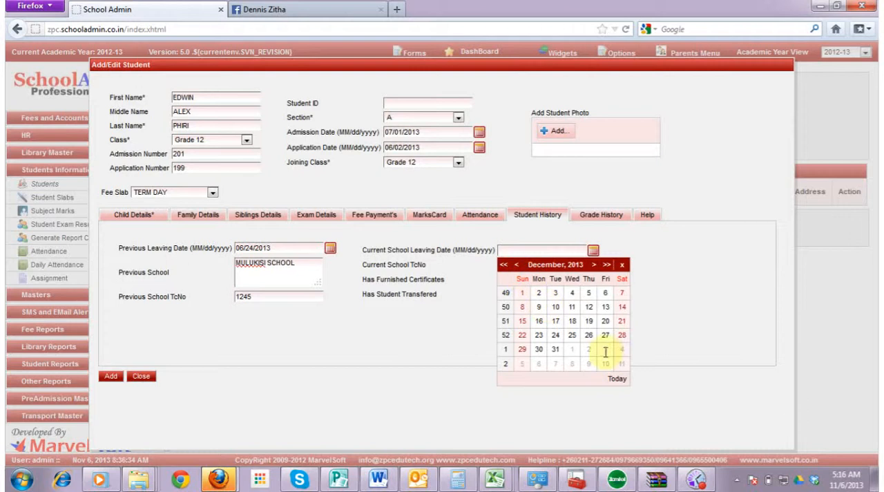
left_click(553, 353)
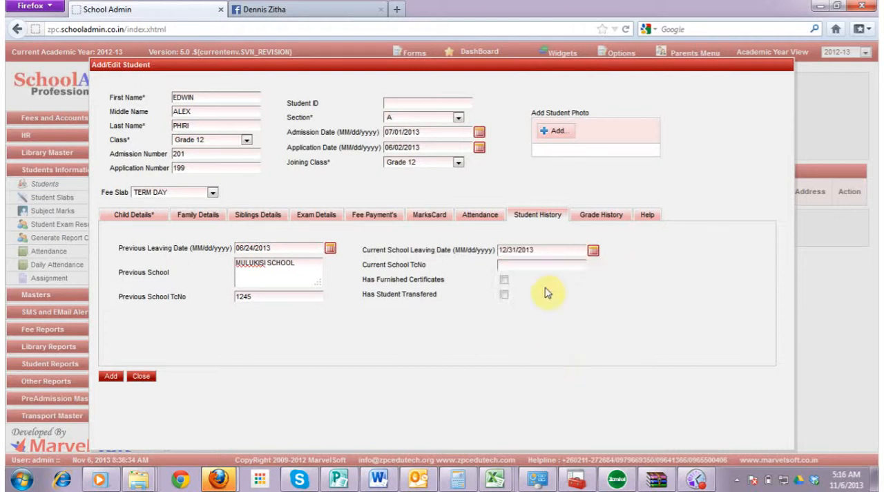
Enter the current school TC number and mark that the student has furnished certificates
left_click(530, 267)
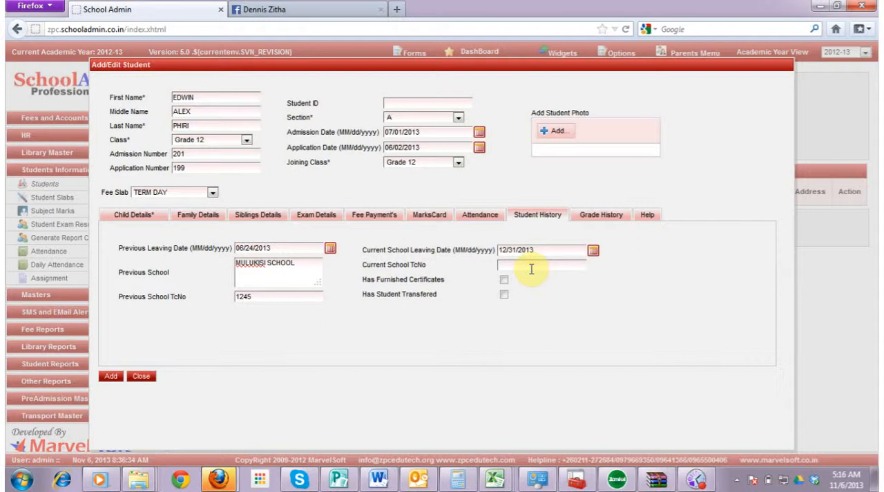
type("3562")
left_click(505, 280)
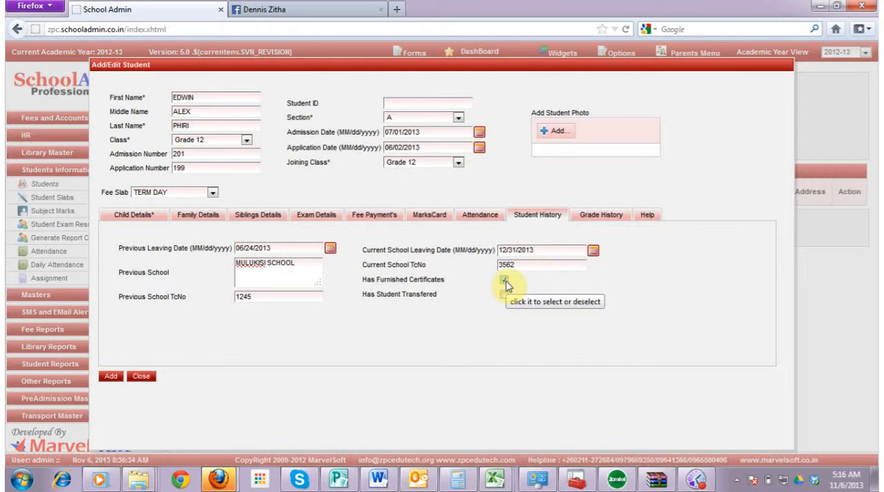
left_click(591, 216)
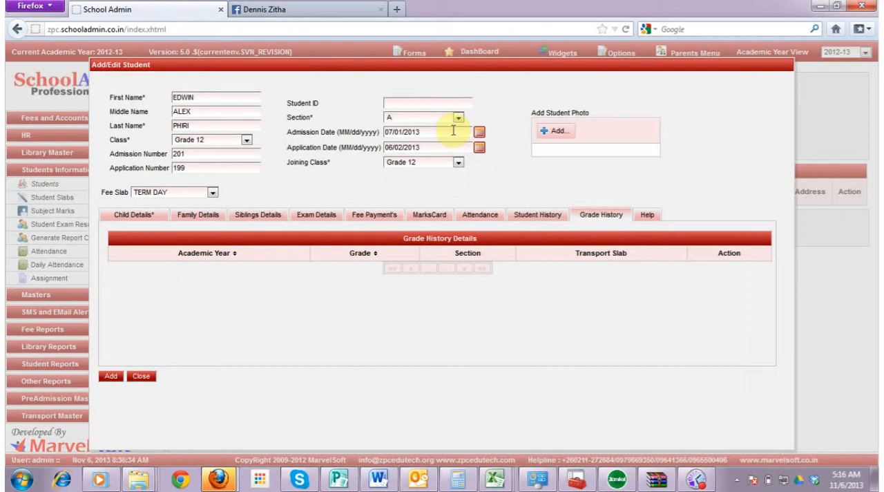
left_click(565, 134)
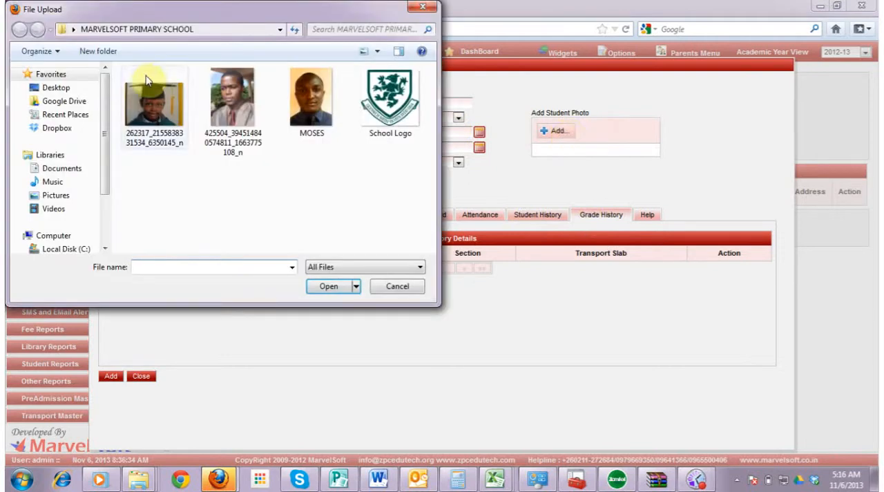
left_click(158, 140)
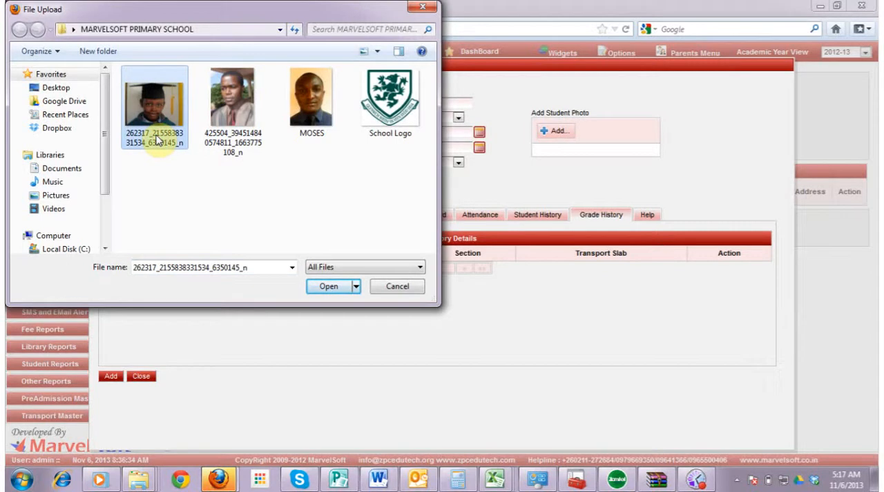
double_click(157, 140)
left_click(603, 131)
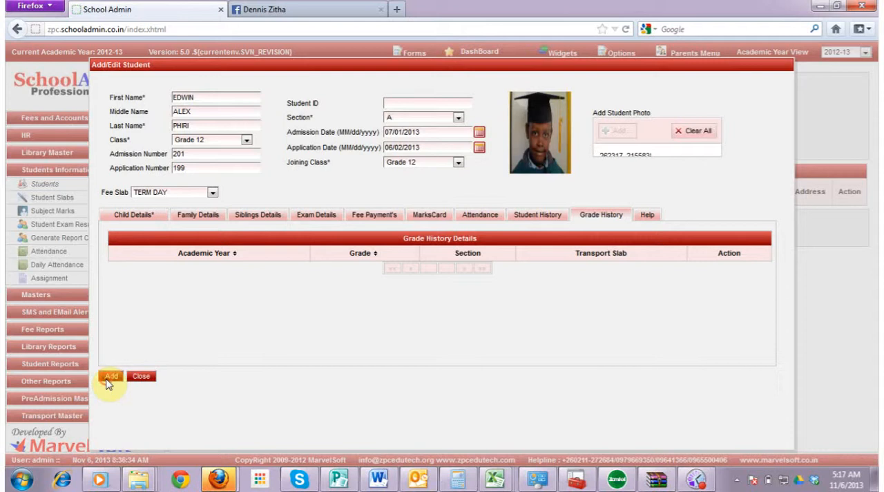
left_click(110, 377)
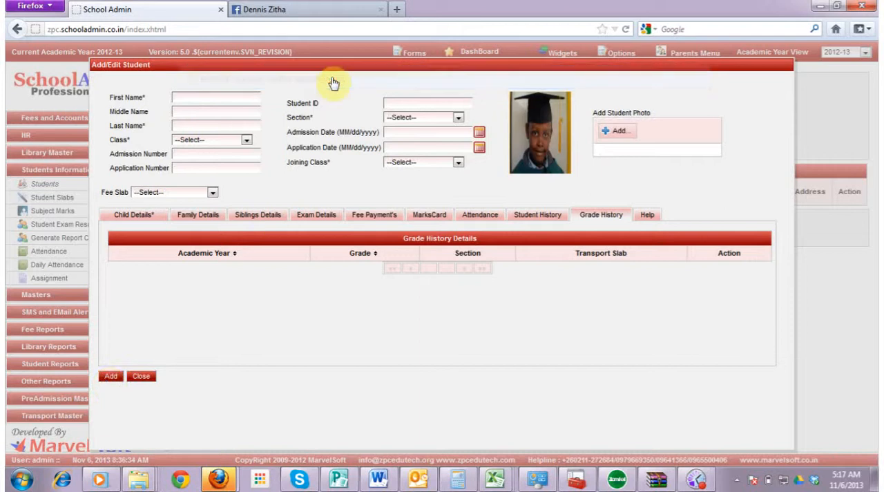
left_click(140, 377)
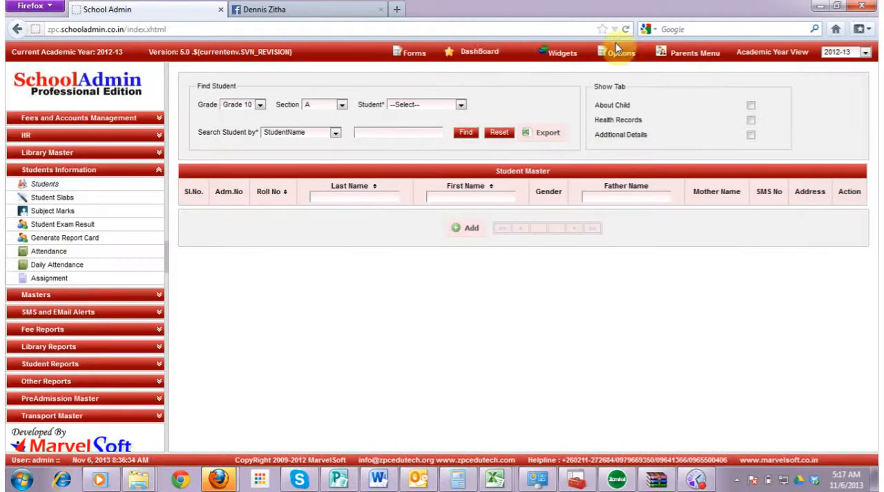
Open the High School Application Form
left_click(417, 55)
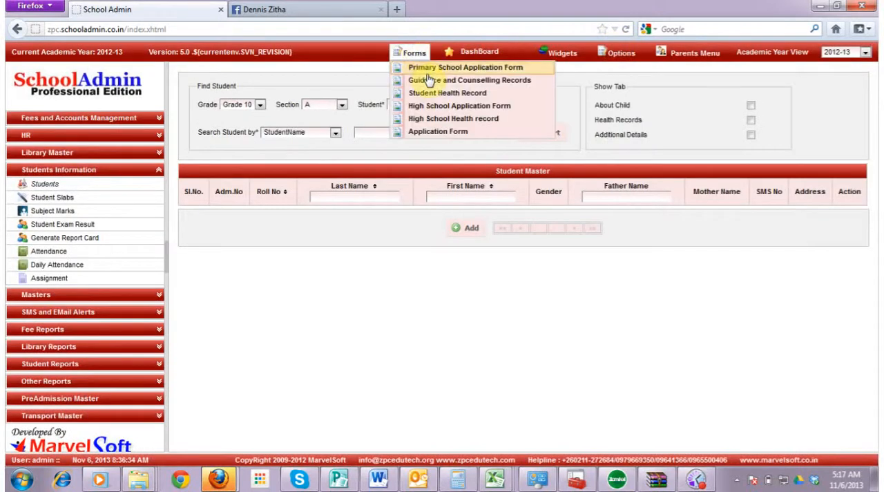
left_click(432, 108)
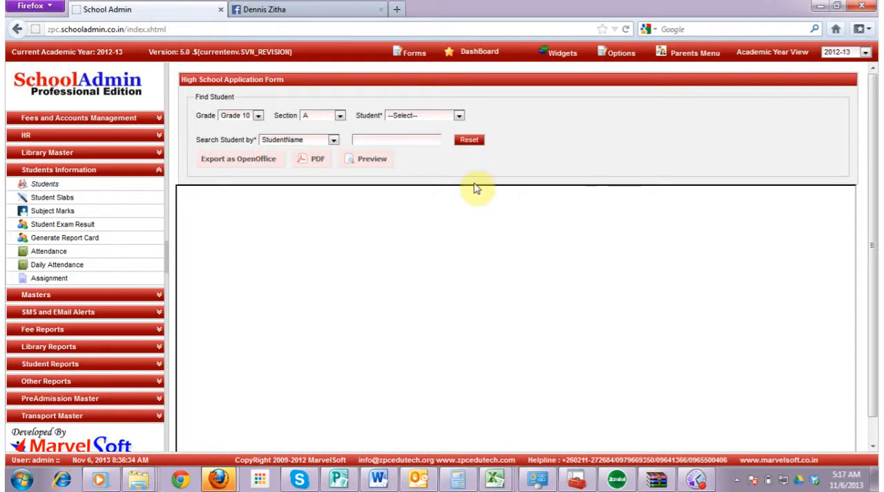
Try to list the students of Grade 12, section A, for the application form
left_click(459, 116)
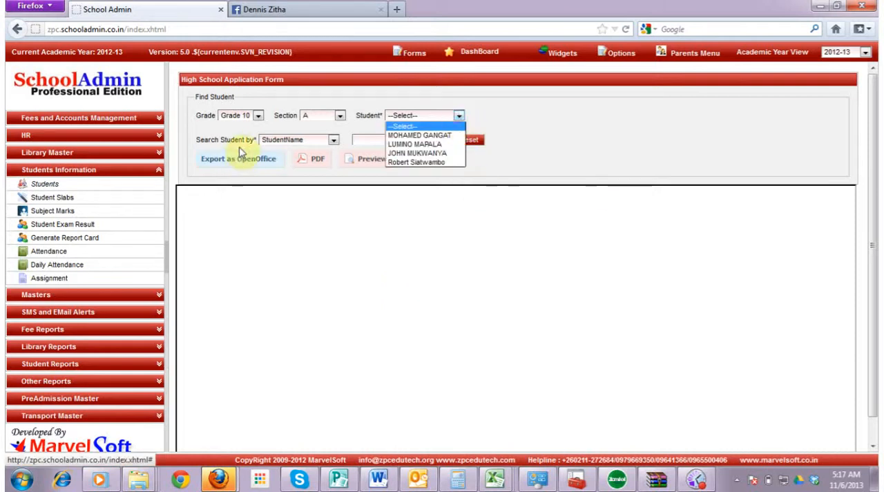
left_click(259, 117)
left_click(258, 118)
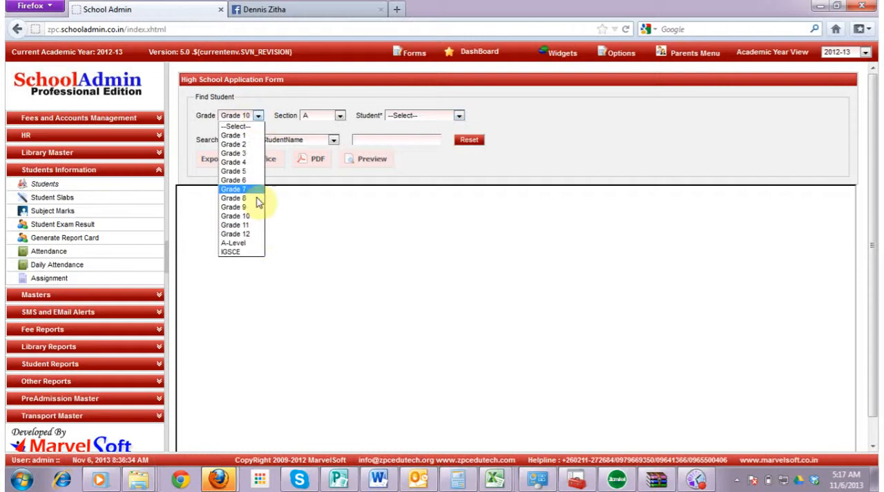
left_click(256, 241)
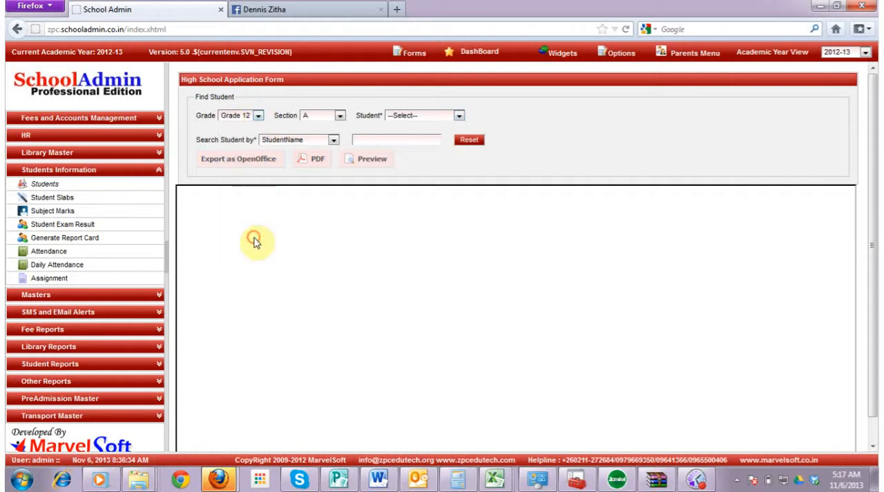
left_click(340, 118)
double_click(331, 136)
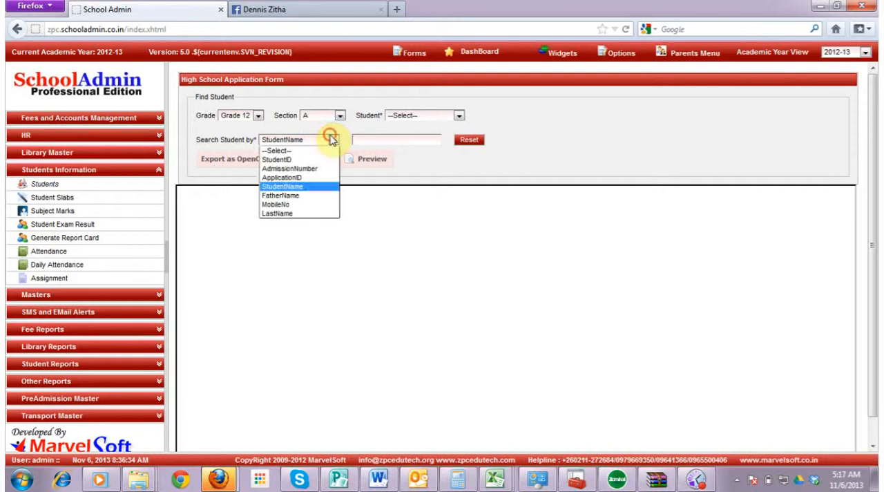
left_click(340, 117)
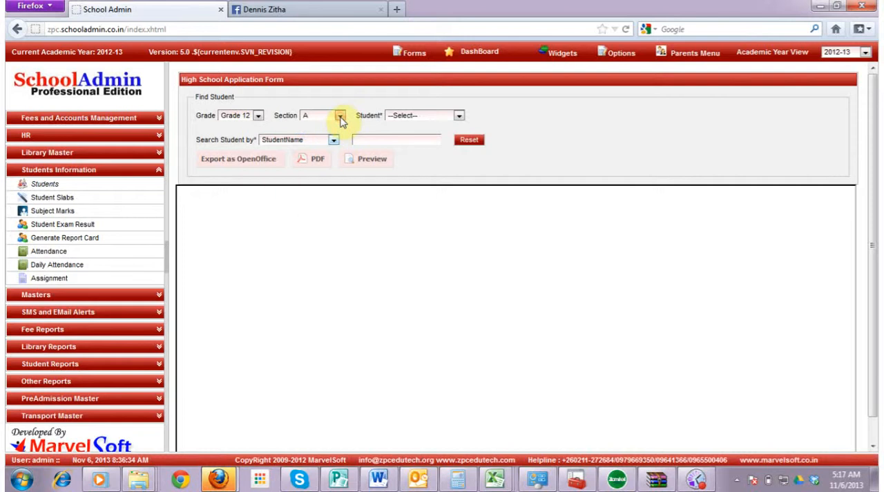
left_click(459, 116)
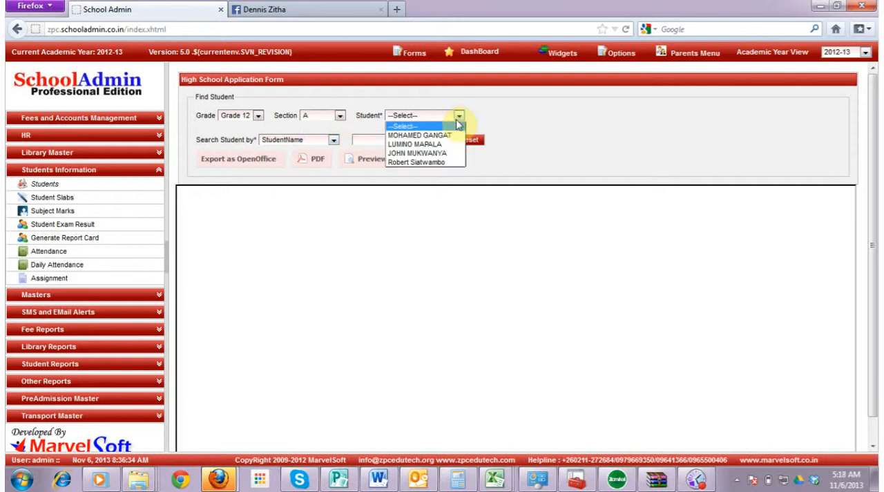
Try to refresh the student list by switching to Grade 2 and back to Grade 12, section A
left_click(260, 117)
left_click(259, 117)
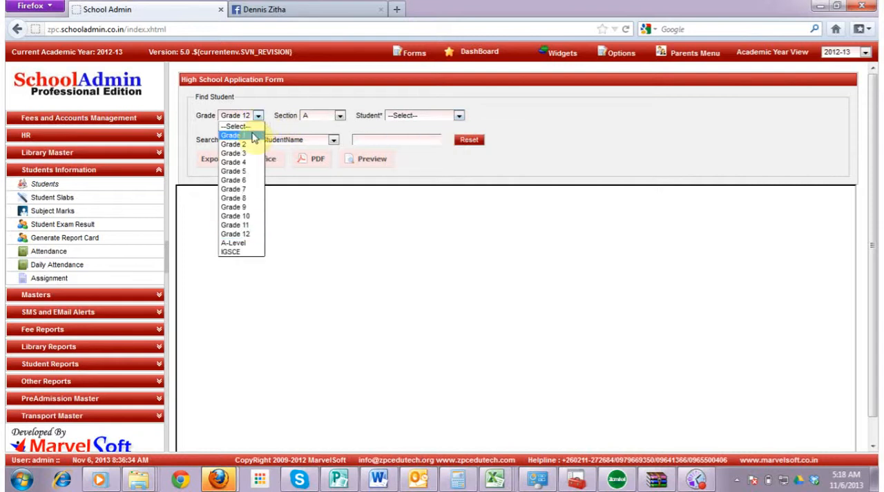
left_click(252, 147)
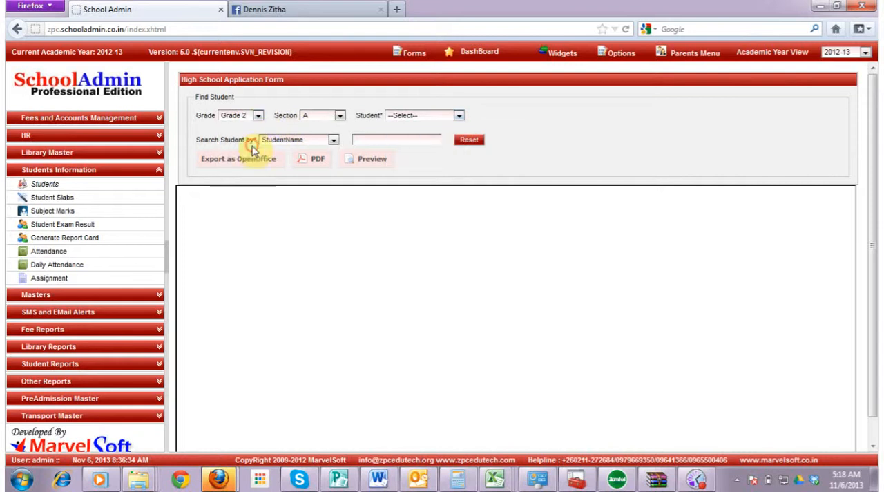
left_click(309, 117)
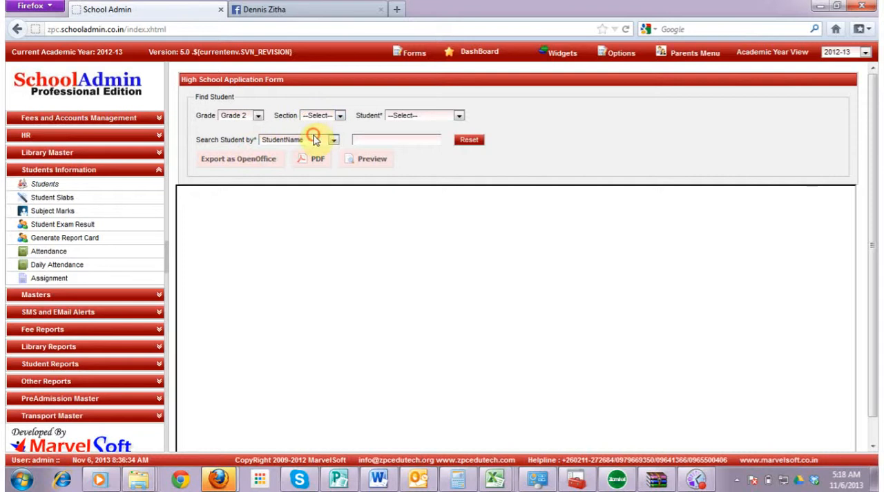
left_click(313, 136)
left_click(244, 118)
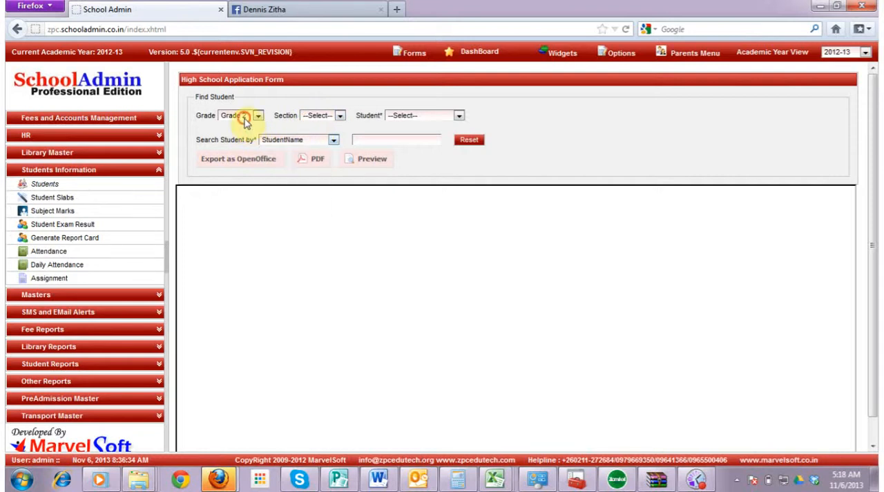
left_click(244, 118)
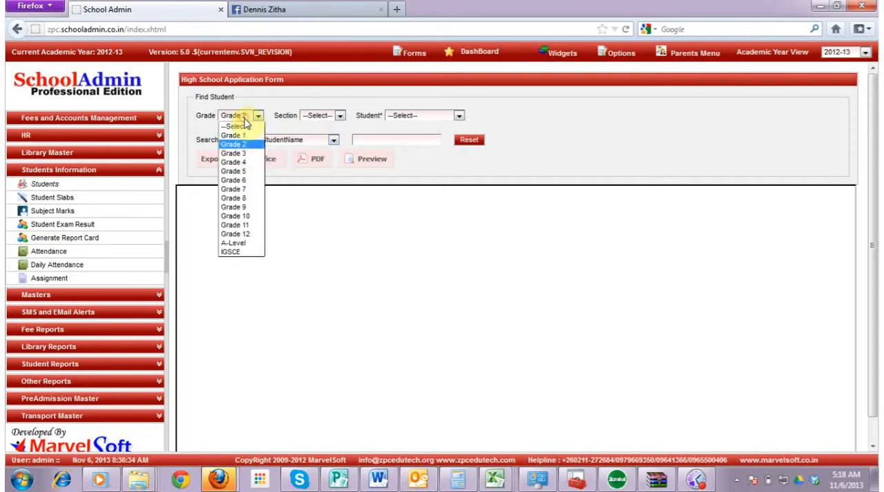
left_click(261, 234)
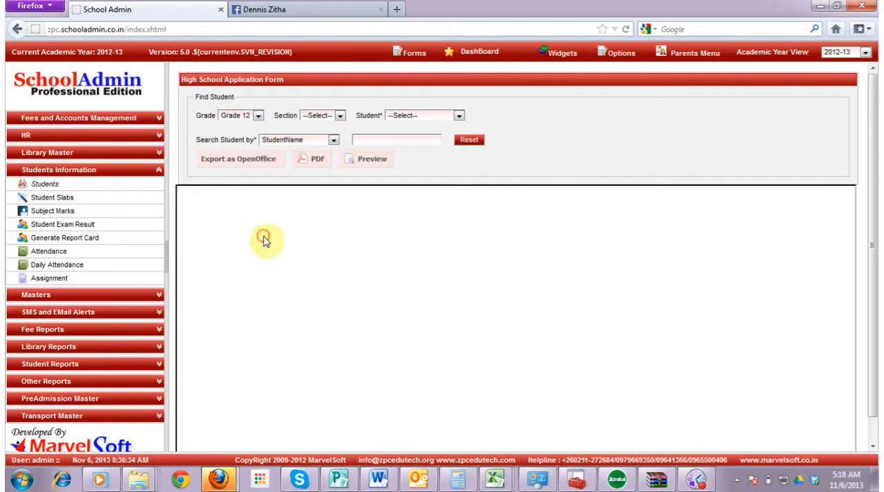
left_click(341, 117)
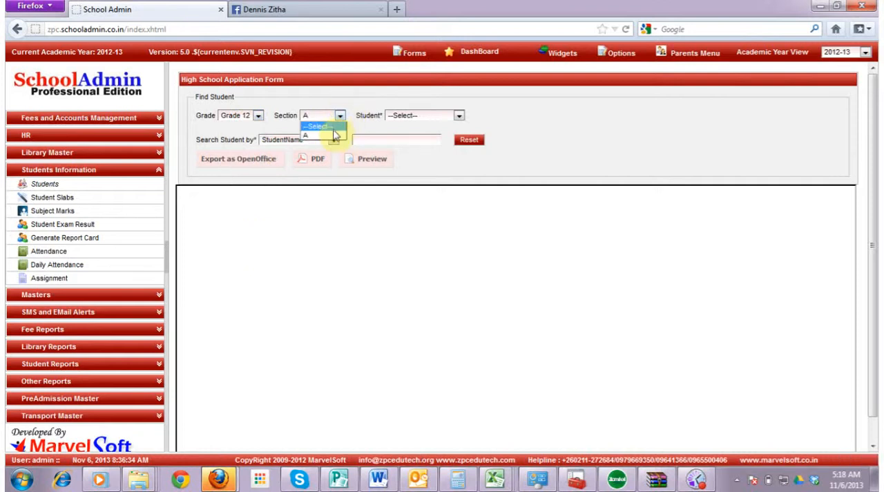
left_click(334, 136)
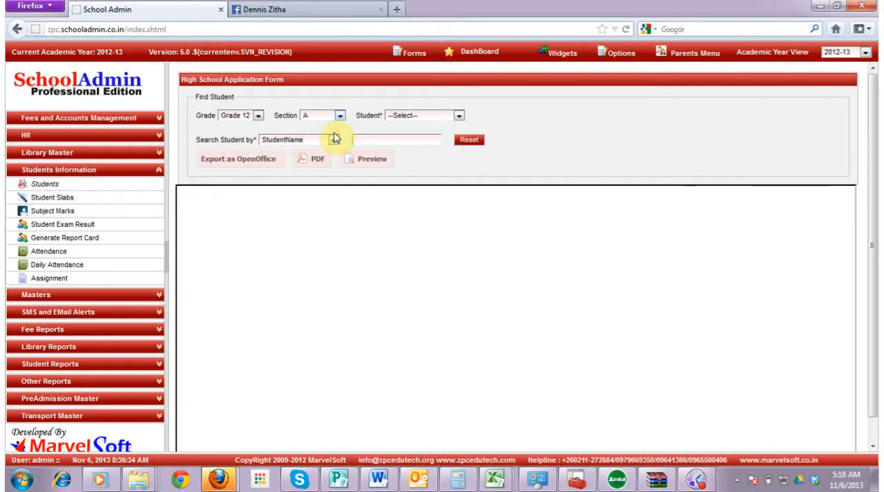
left_click(440, 119)
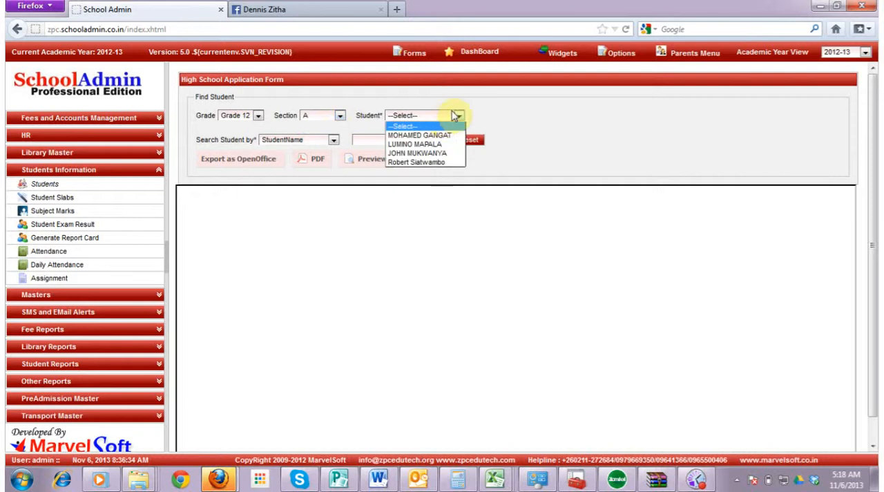
left_click(458, 115)
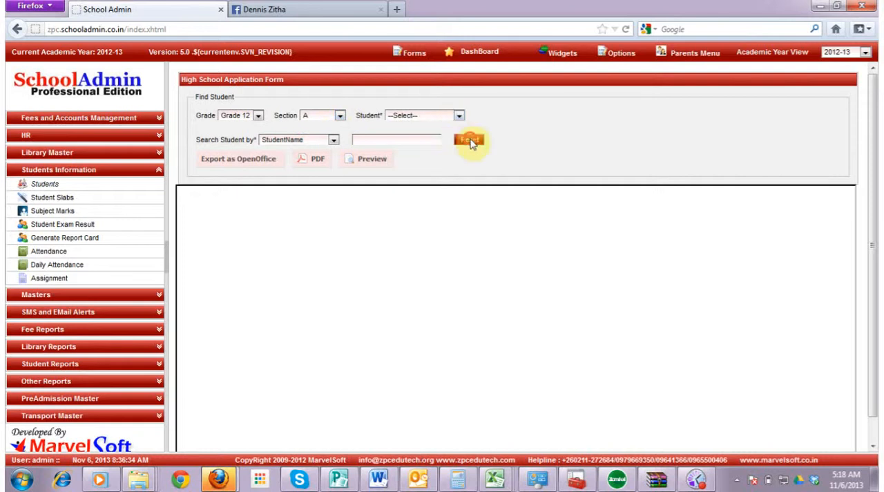
Reset the student search and set it to Grade 12, section A
left_click(469, 141)
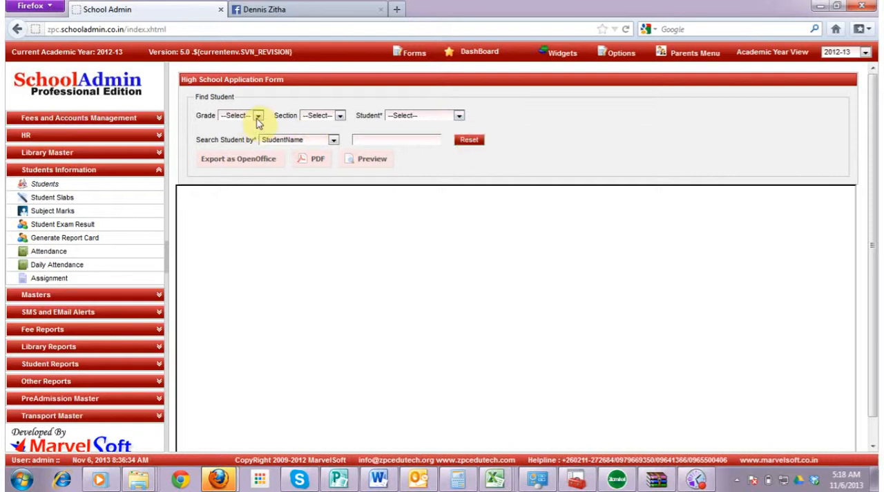
left_click(258, 118)
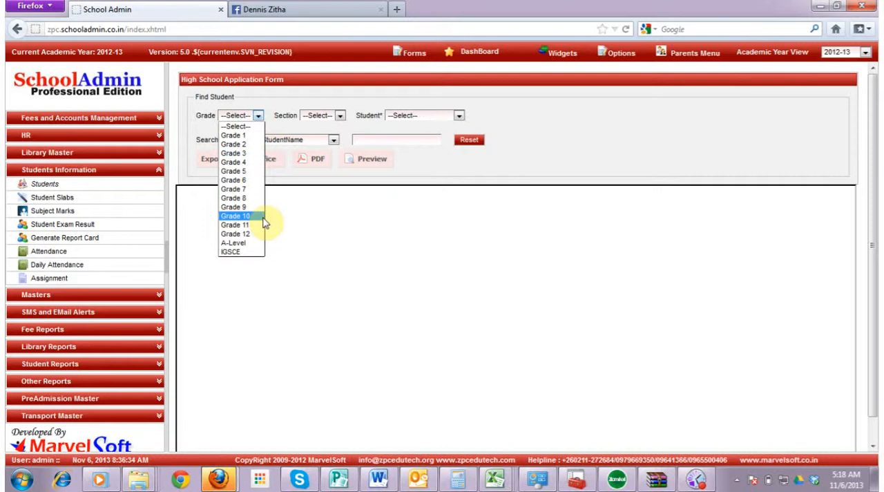
left_click(237, 234)
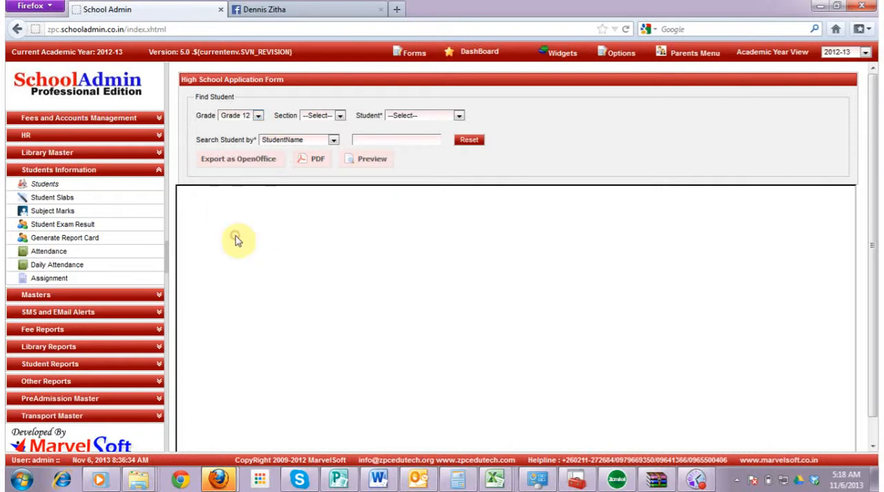
left_click(338, 116)
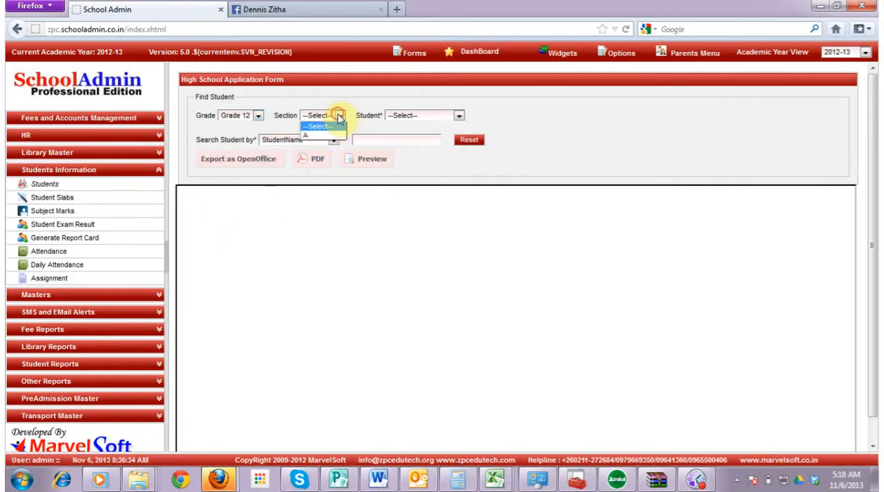
left_click(330, 135)
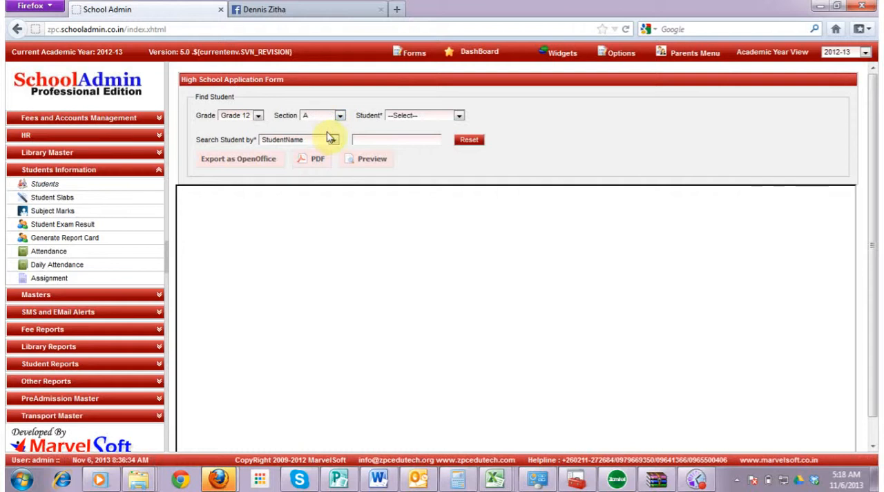
Select the newly added student and generate the High School Application Form as a PDF
left_click(468, 116)
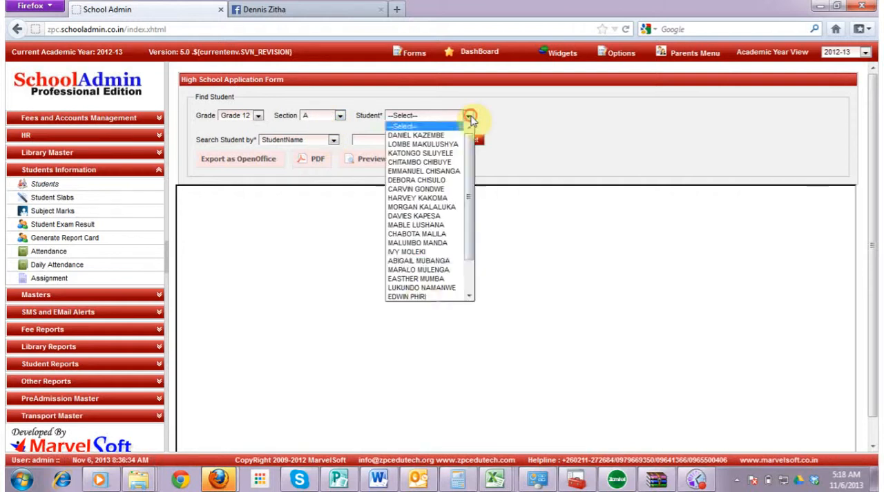
left_click(418, 297)
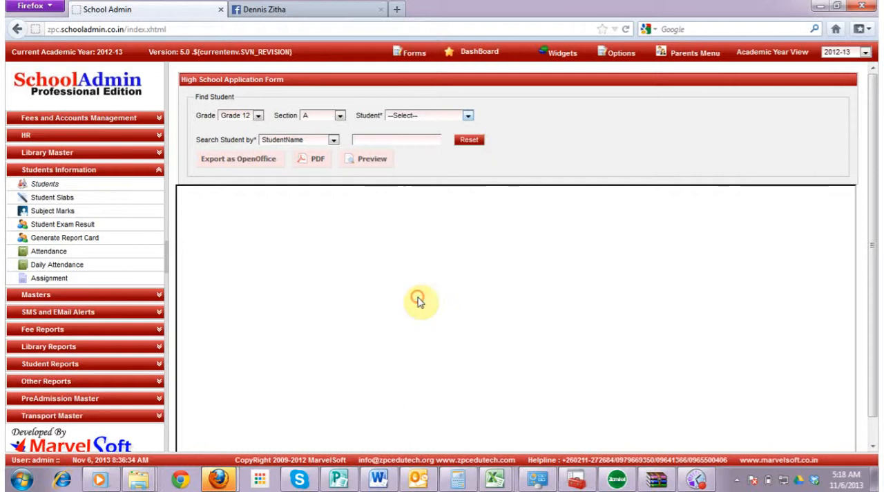
left_click(317, 164)
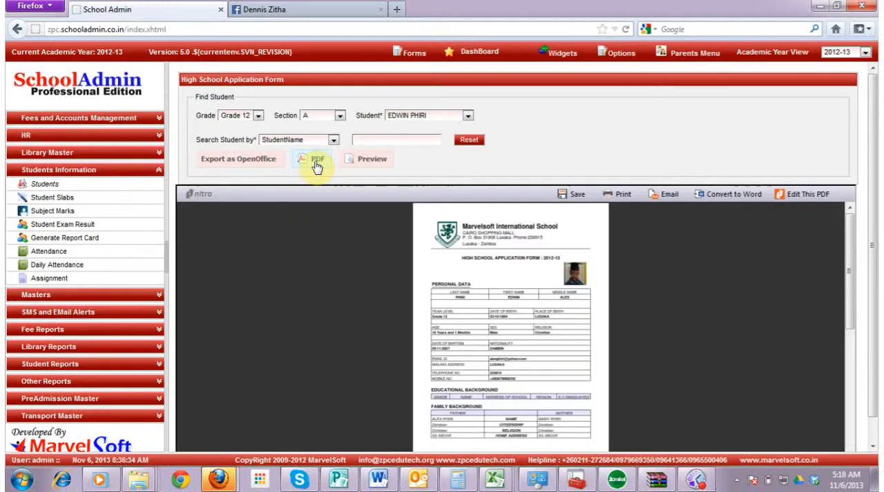
Examine the student's application form PDF, from the personal data and family background to the signature section on the second page
left_click(873, 447)
left_click_drag(740, 445, 754, 441)
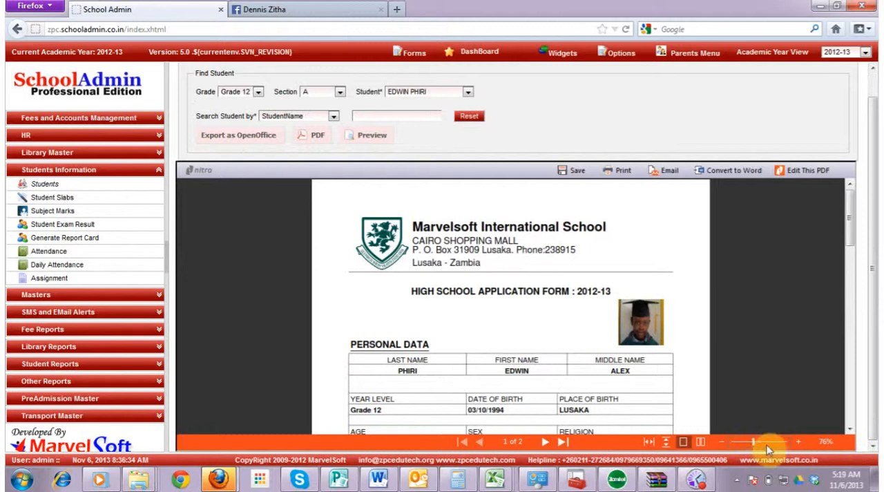
left_click(767, 444)
left_click(759, 442)
left_click(848, 430)
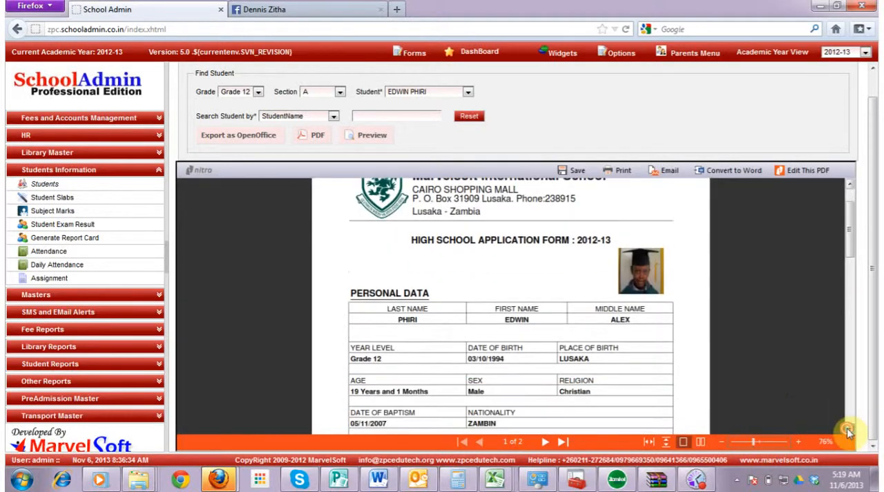
left_click(848, 431)
left_click(848, 430)
left_click(849, 431)
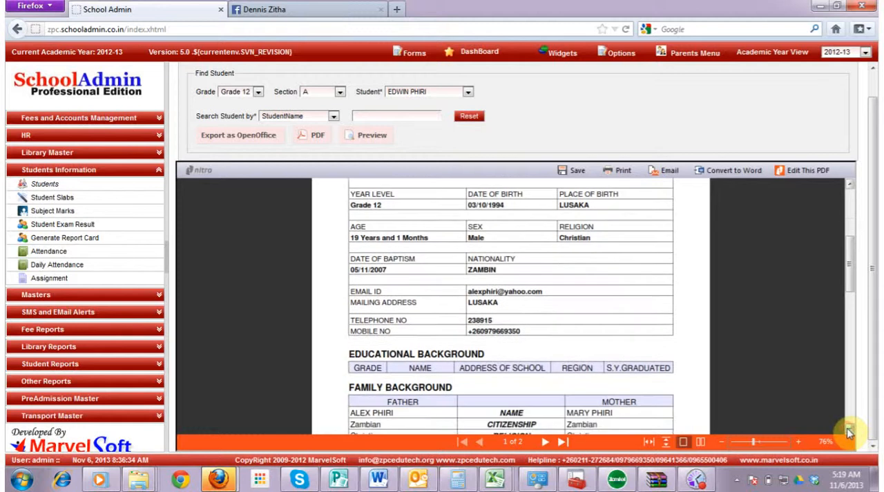
left_click(848, 431)
left_click(848, 431)
left_click(849, 431)
left_click(849, 431)
left_click(848, 431)
left_click(849, 430)
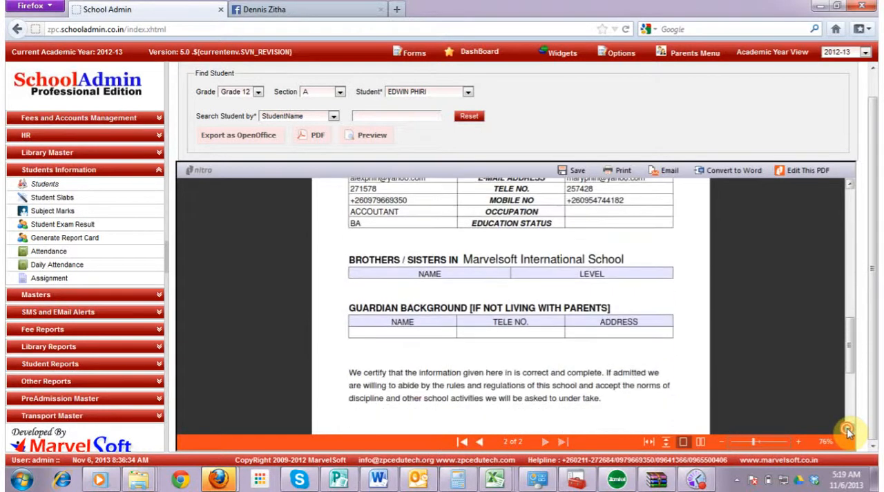
left_click(849, 431)
left_click(848, 431)
left_click(848, 431)
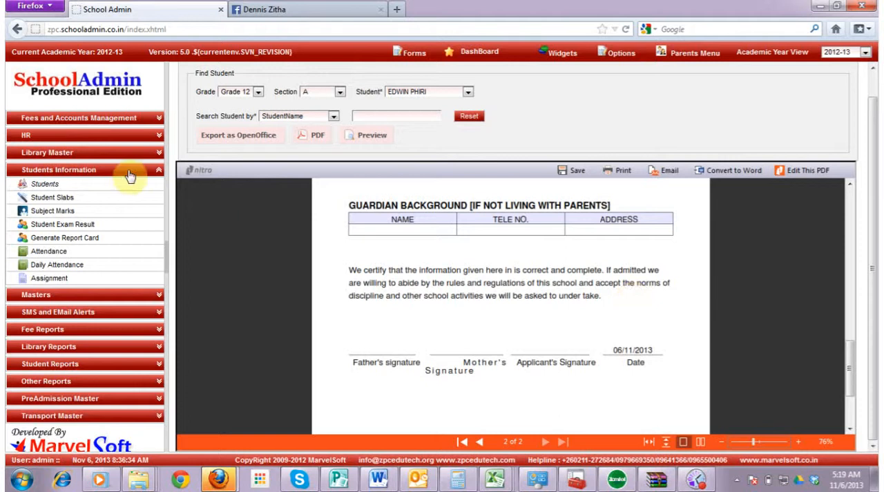
Open the HR staff list and start a new staff record
left_click(71, 137)
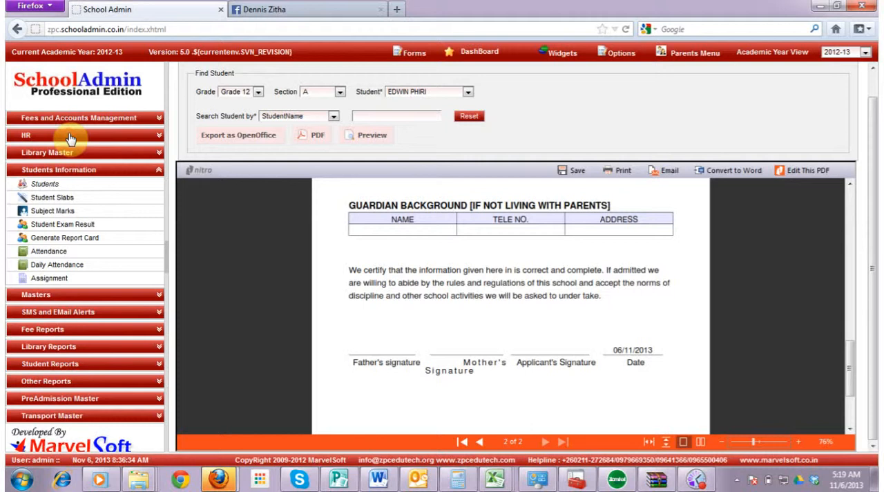
left_click(71, 150)
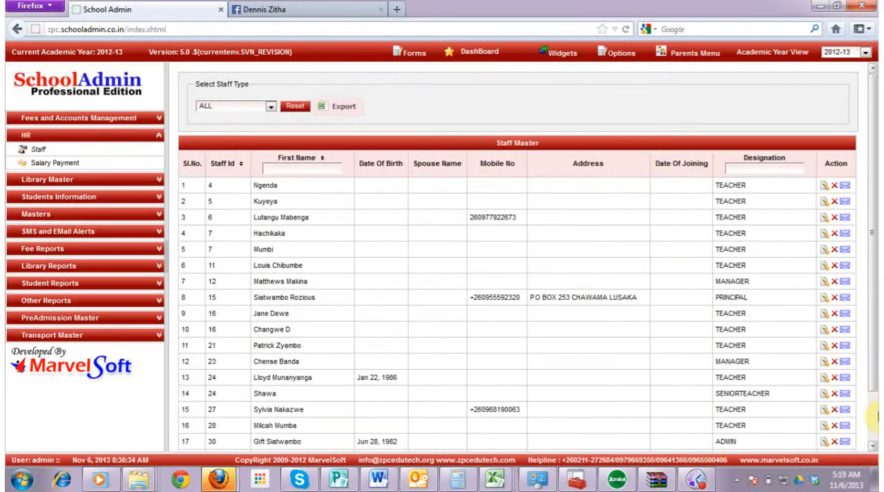
scroll(872, 413, "down", 2)
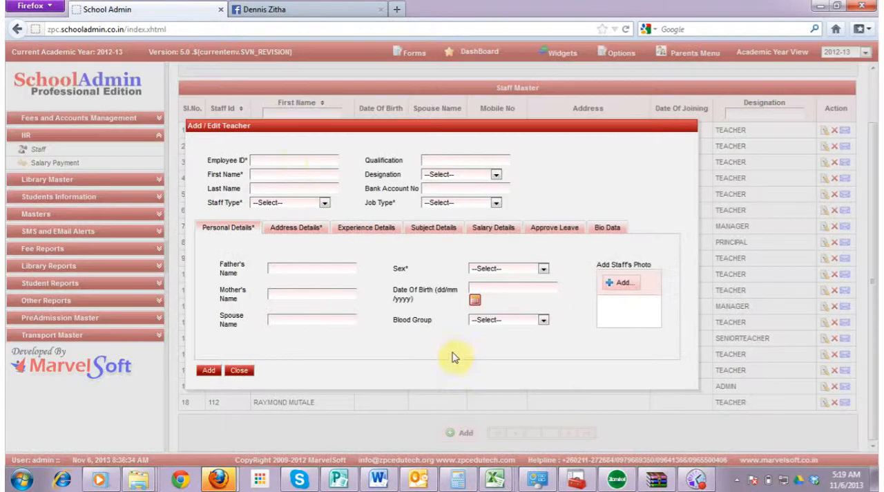
Enter the employee ID, full name, bank account number and qualification BA, with staff type HIGHSCHOOL, designation TEACHER and job type PERMANENT
left_click(289, 162)
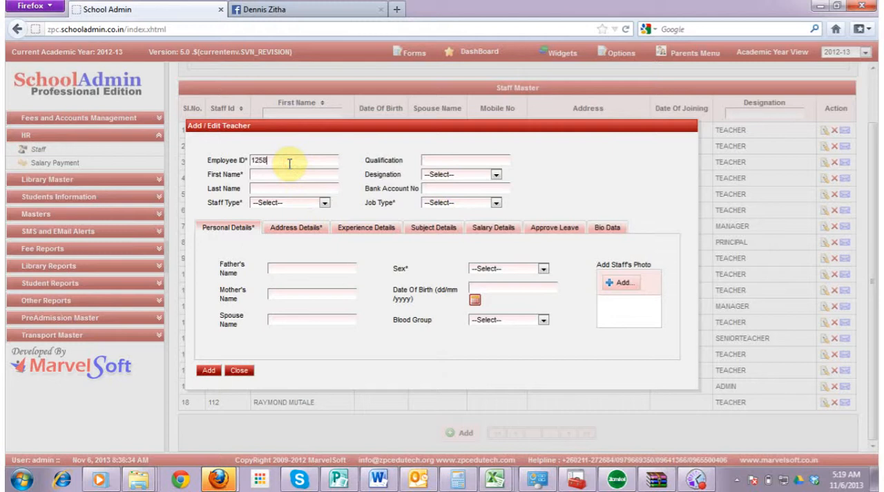
left_click(285, 172)
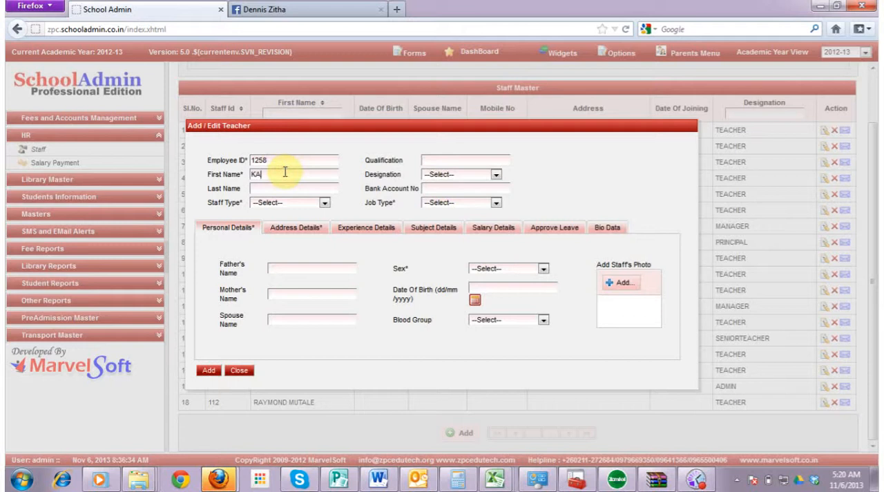
type("KABWE")
left_click(273, 188)
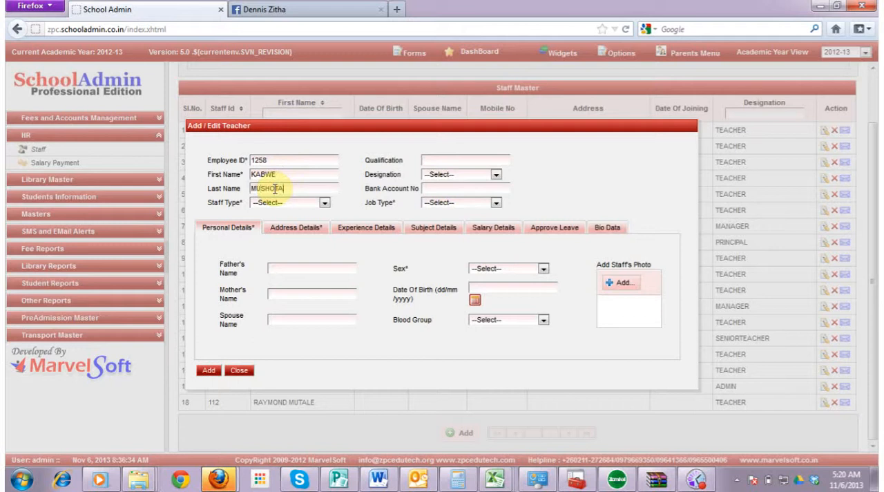
left_click(322, 203)
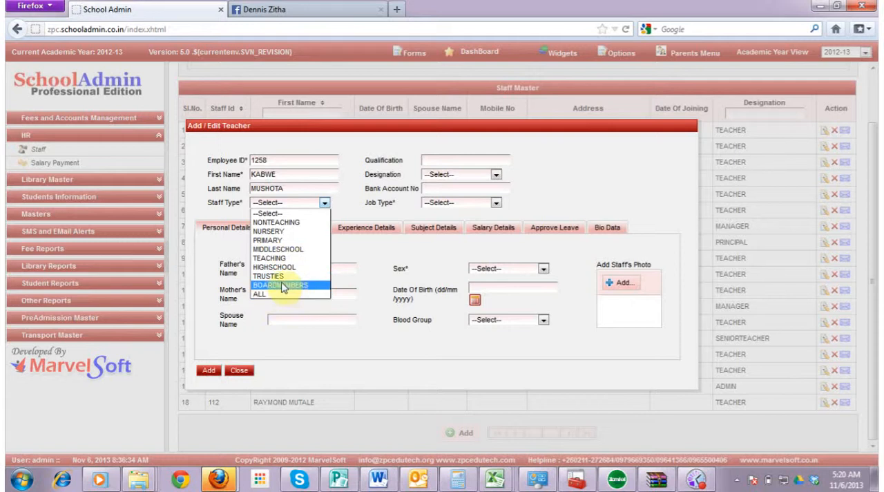
left_click(274, 266)
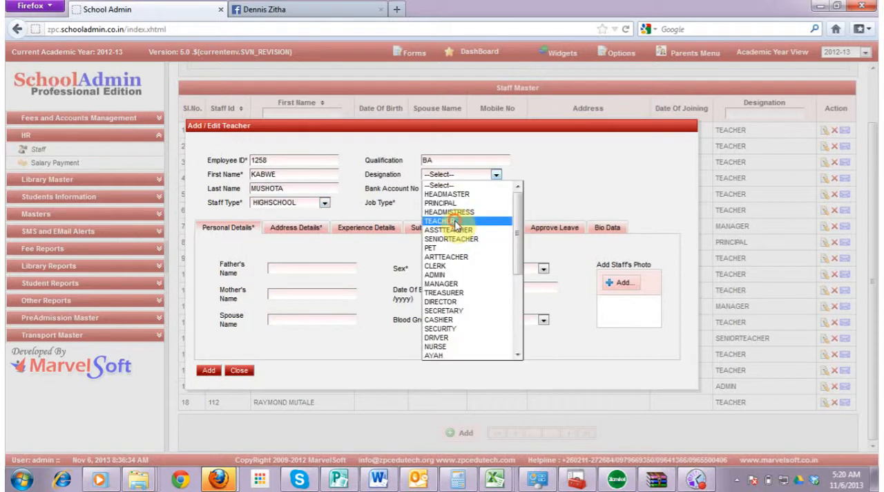
left_click(454, 221)
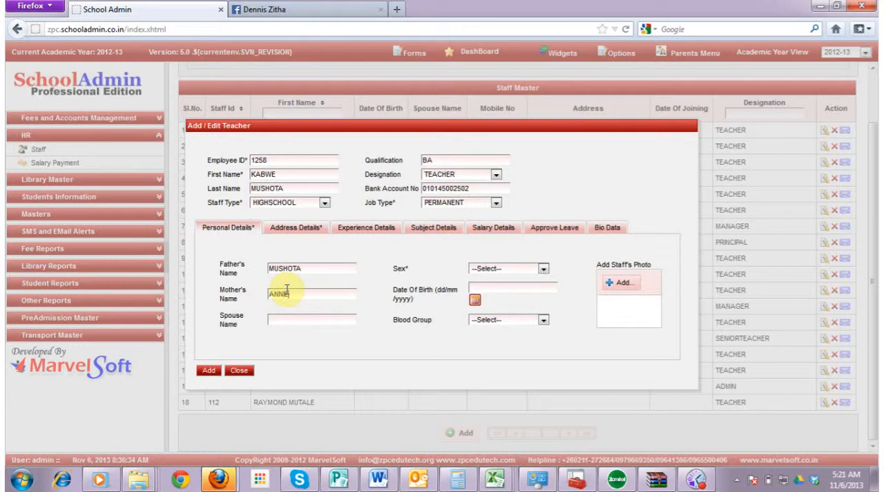
left_click(290, 322)
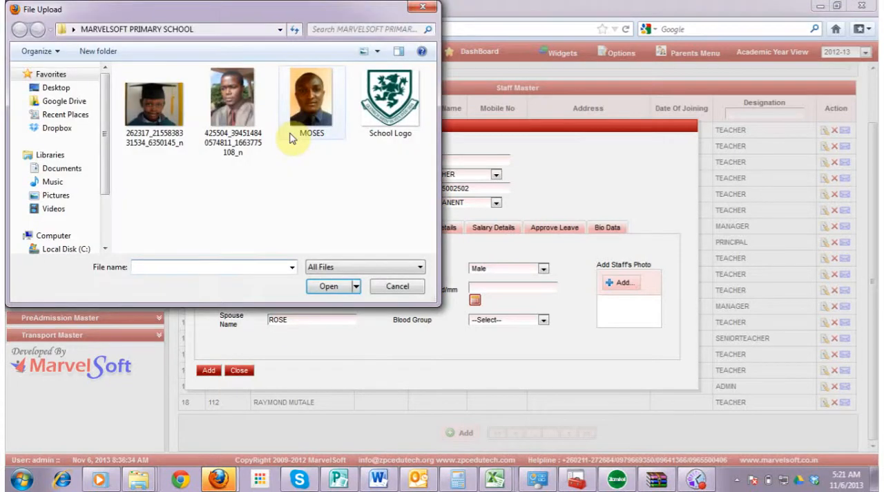
left_click(249, 120)
double_click(249, 120)
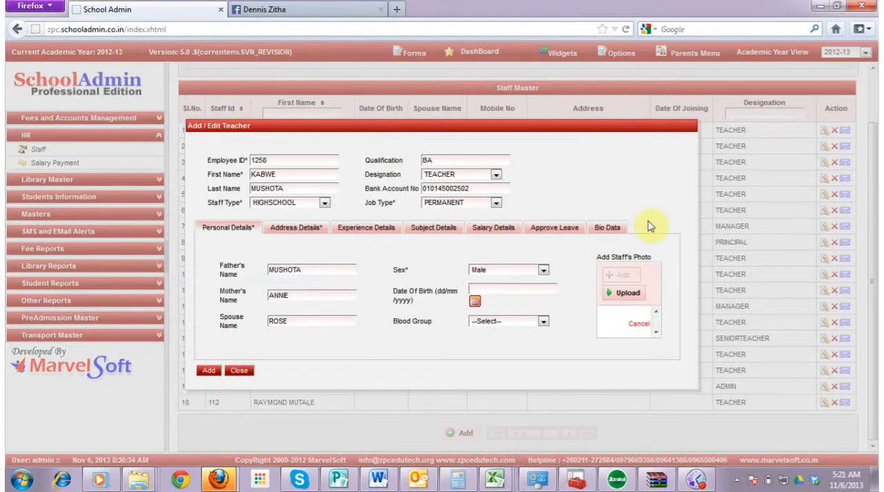
left_click(618, 297)
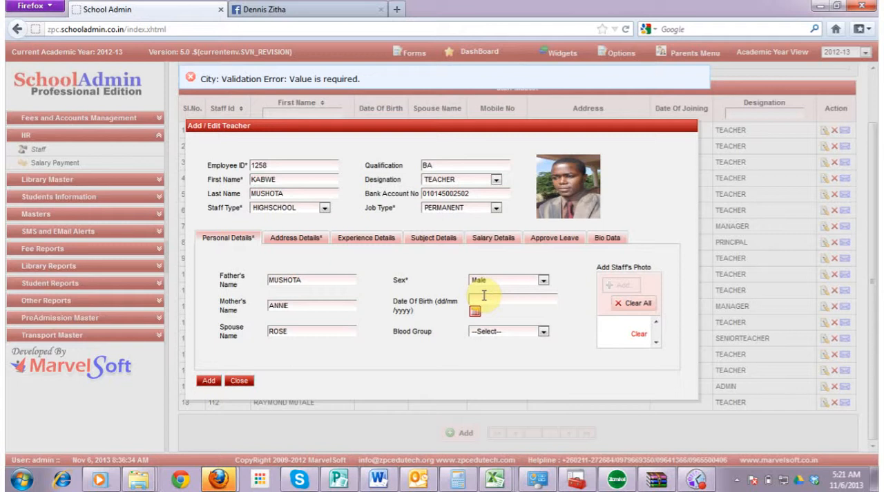
Set the staff member's blood group to B- and pick the date of birth from the calendar
left_click(545, 332)
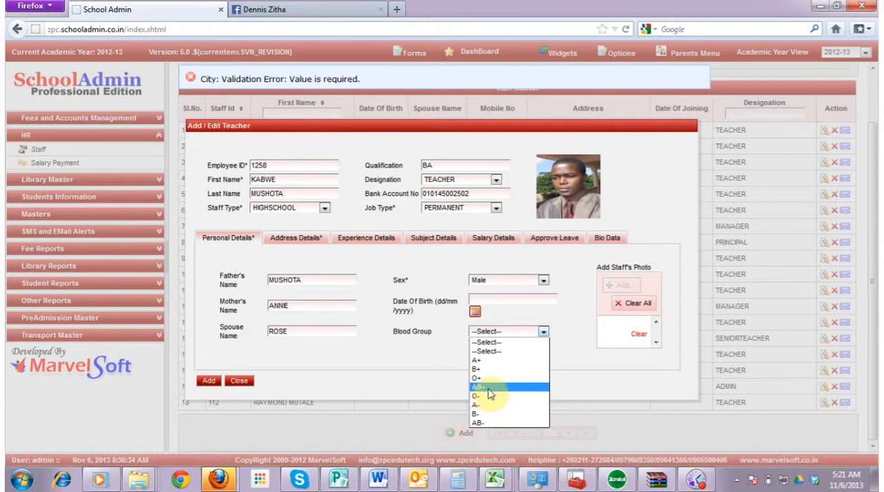
left_click(489, 412)
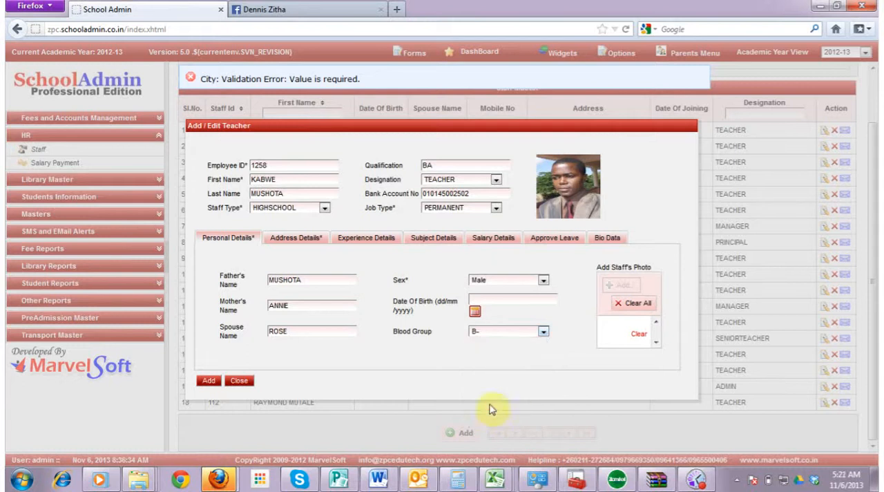
left_click(474, 312)
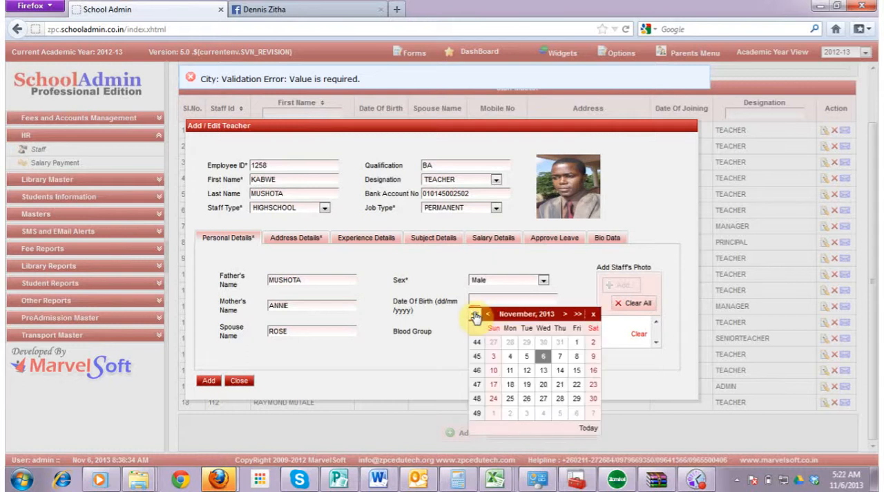
left_click(411, 342)
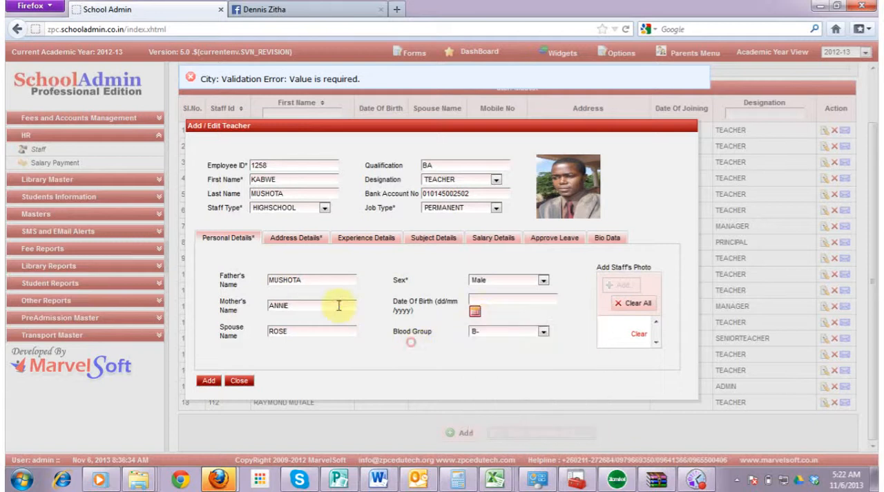
left_click(474, 315)
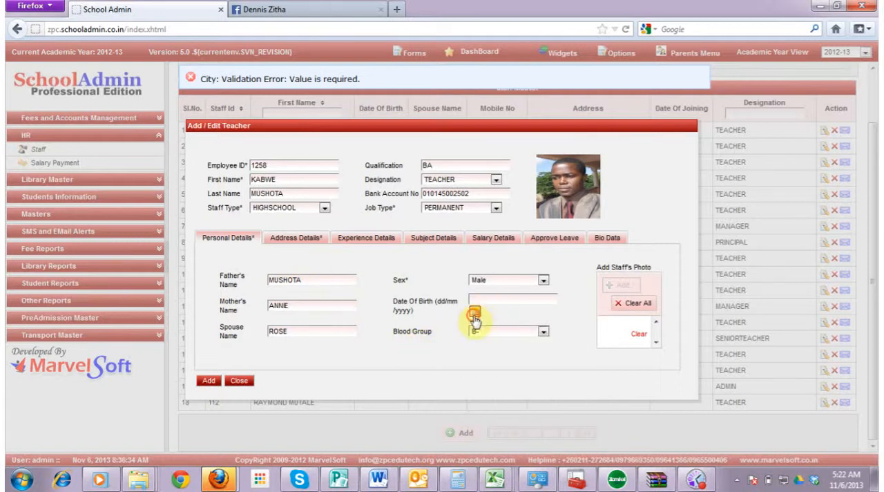
left_click(475, 315)
left_click(477, 316)
left_click(478, 317)
left_click(479, 316)
left_click(480, 317)
left_click(479, 317)
left_click(479, 316)
left_click(479, 317)
left_click(479, 317)
left_click(480, 316)
left_click(479, 317)
left_click(479, 316)
left_click(479, 317)
left_click(479, 316)
left_click(479, 316)
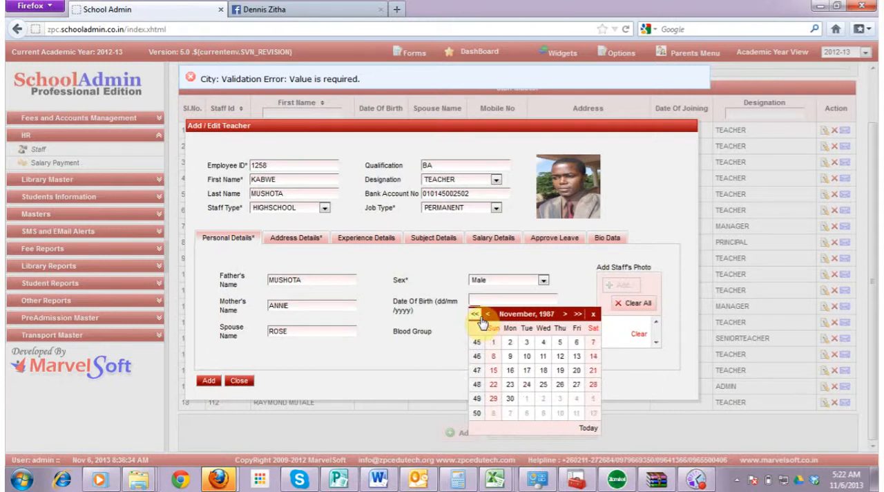
left_click(509, 343)
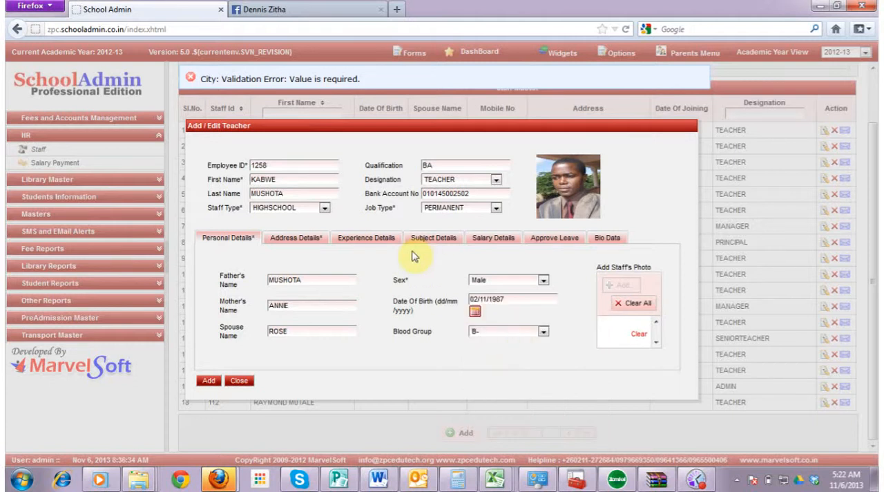
Fill in the staff member's address details and look over the experience, subject and salary sections
left_click(309, 242)
left_click(365, 238)
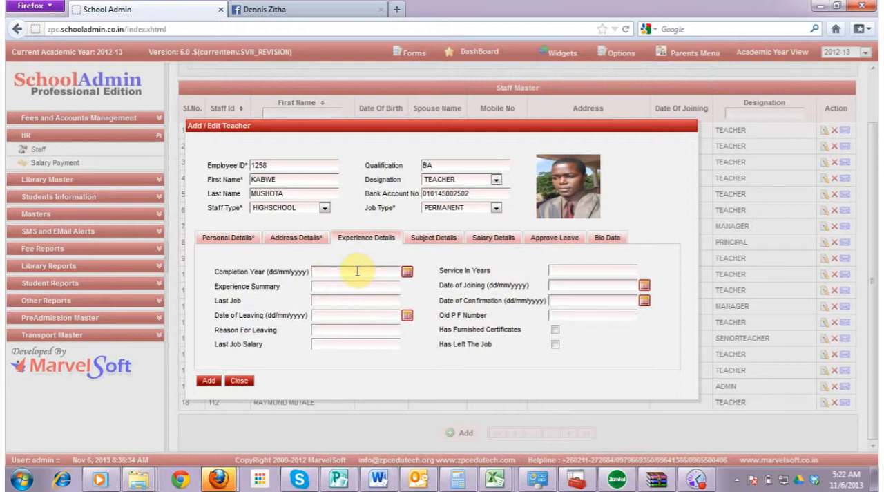
left_click(334, 317)
left_click(329, 347)
left_click(445, 240)
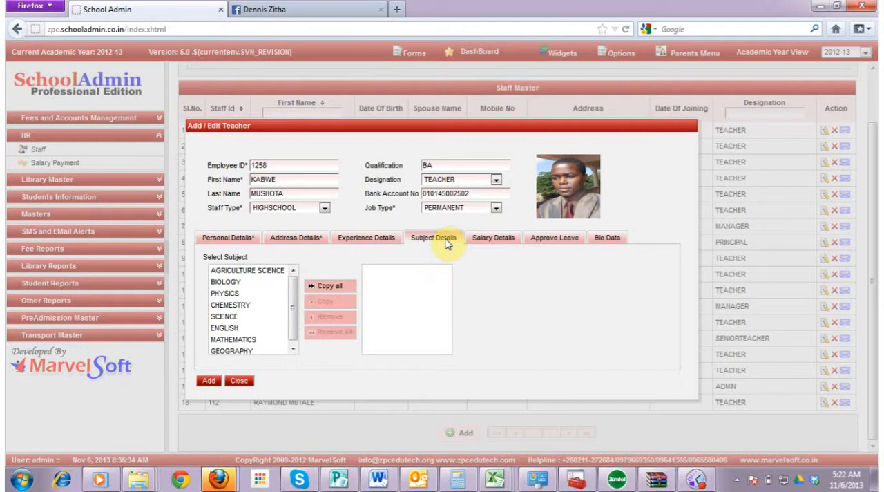
left_click(492, 238)
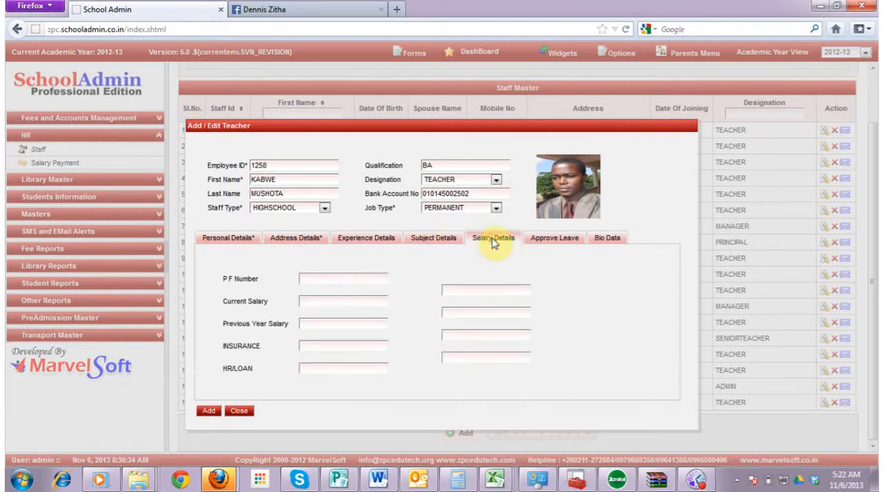
Assign the subjects BIOLOGY and AGRICULTURE SCIENCE to the new teacher
left_click(419, 238)
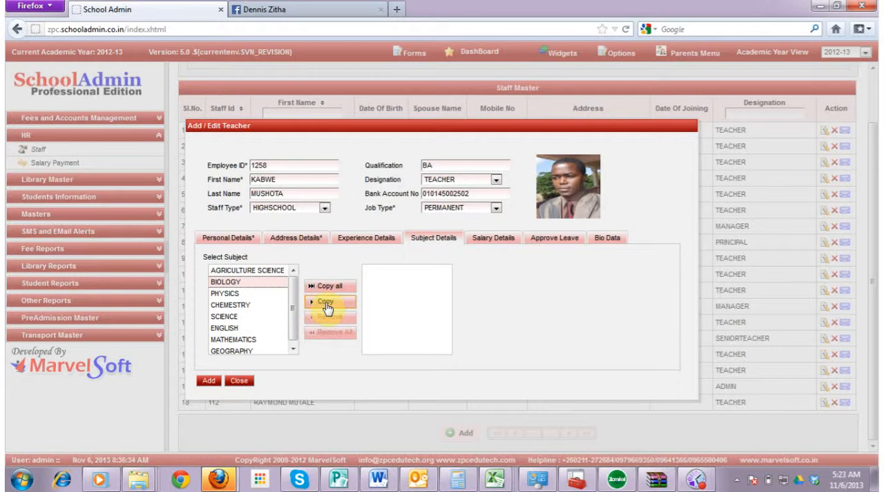
left_click(327, 306)
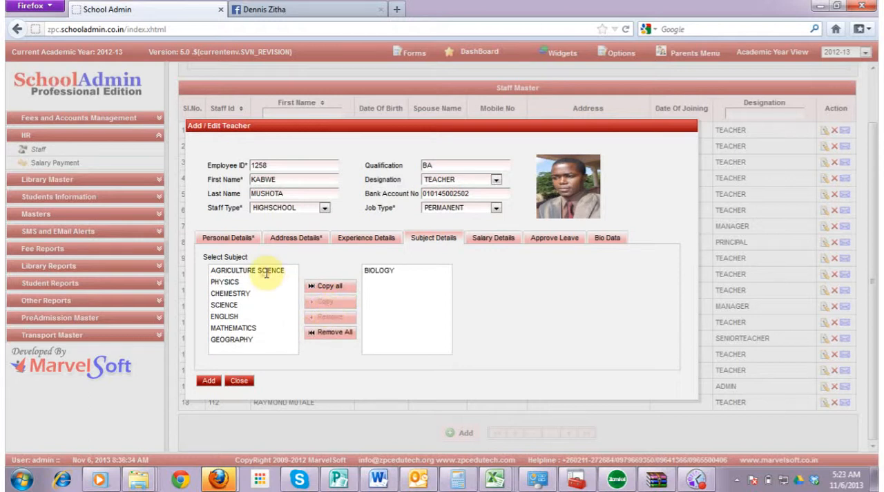
left_click(266, 272)
left_click(320, 304)
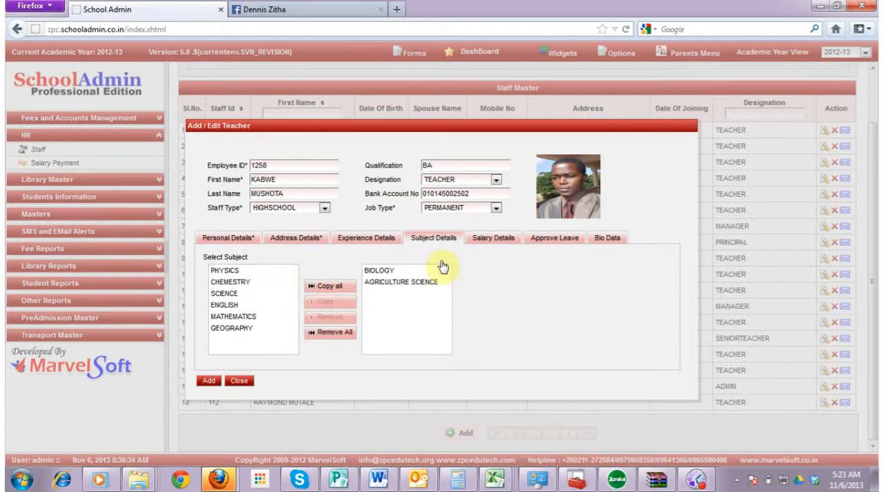
Look over the salary, approved leave and bio data sections, and add the staff record
left_click(488, 241)
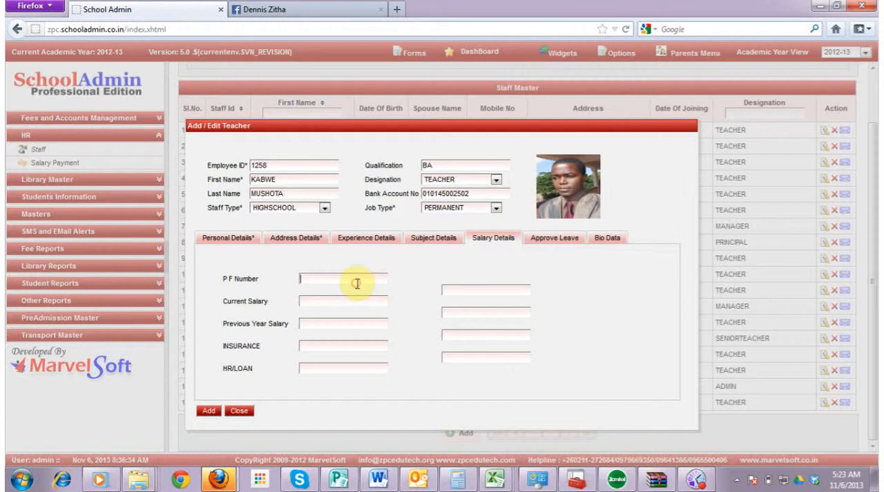
left_click(562, 239)
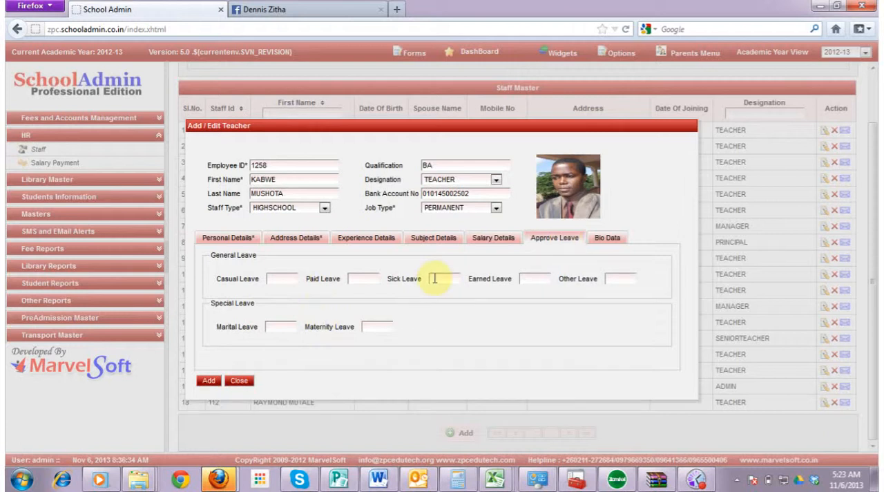
left_click(612, 240)
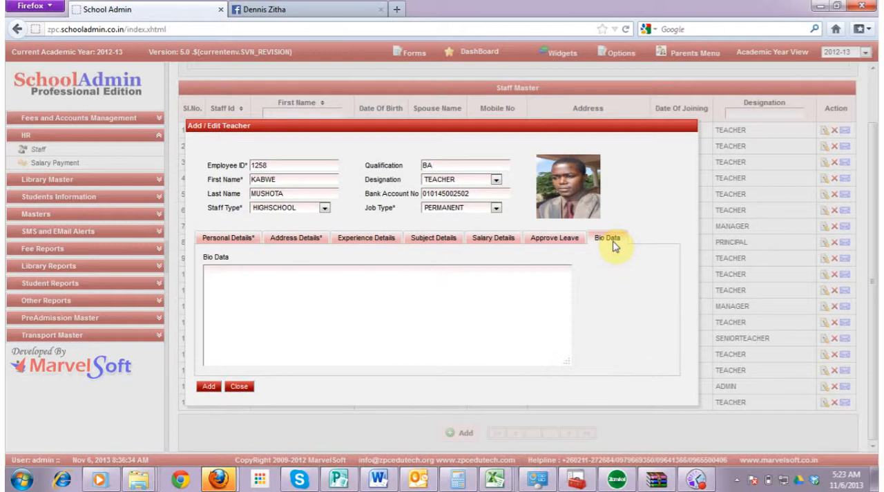
left_click(211, 388)
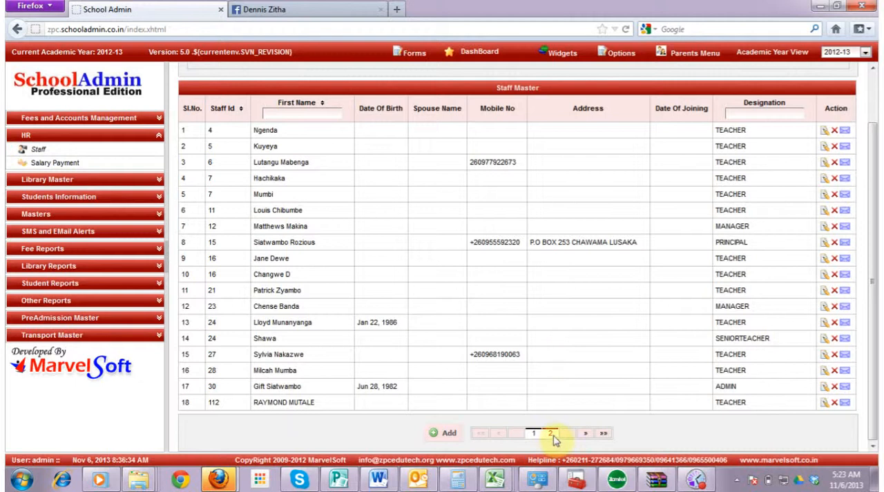
Open the new teacher's record from the second page of the staff list, review it and close it
left_click(551, 434)
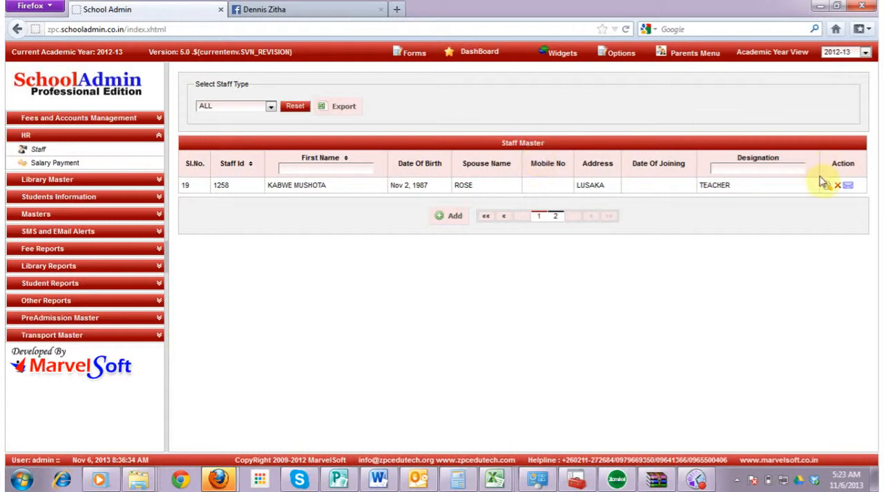
left_click(825, 187)
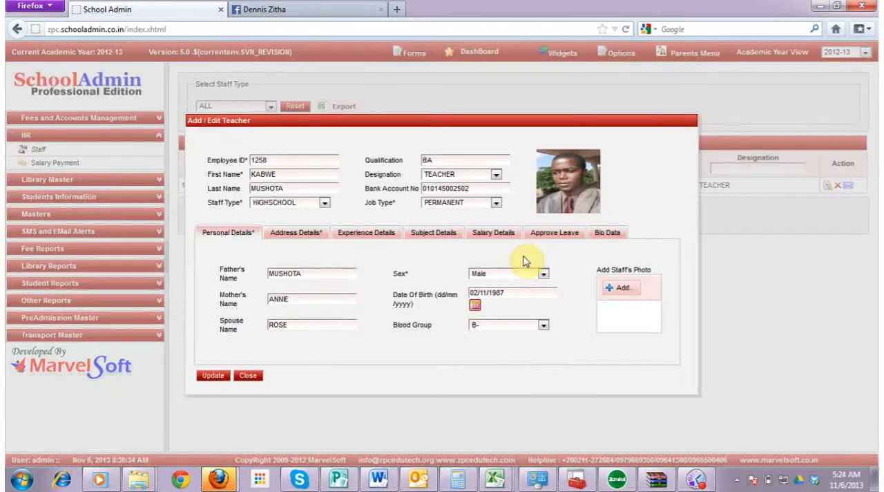
left_click(249, 377)
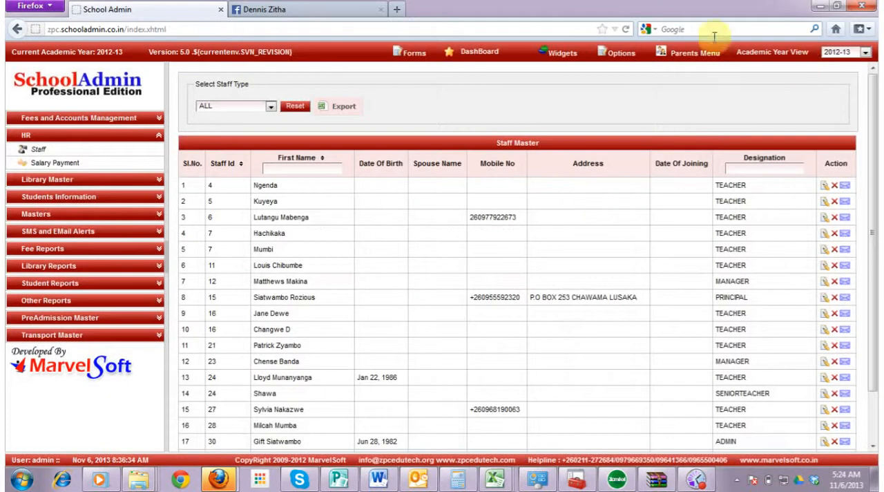
Log out of the school administration system
mouse_move(620, 62)
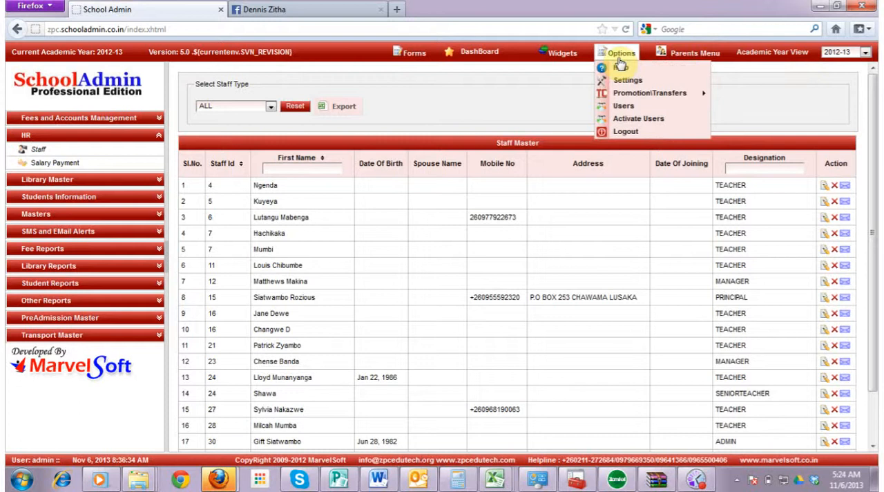
left_click(622, 132)
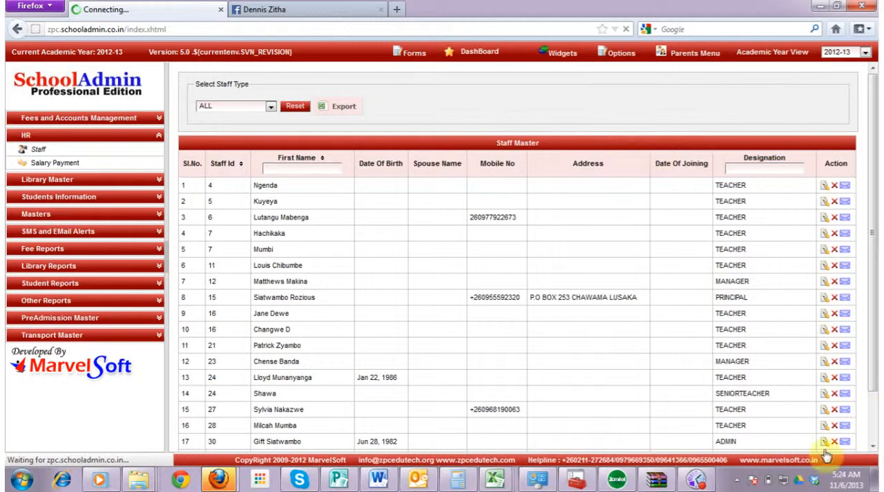